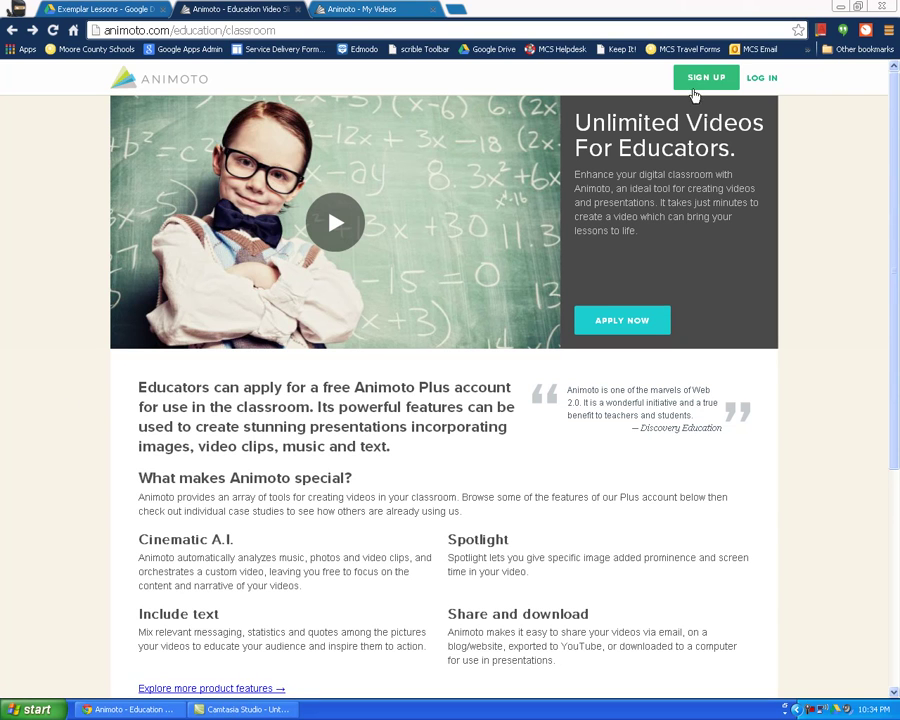
# Switch to the 'Animoto - My Videos' page, which shows no videos yet.
pyautogui.click(336, 10)
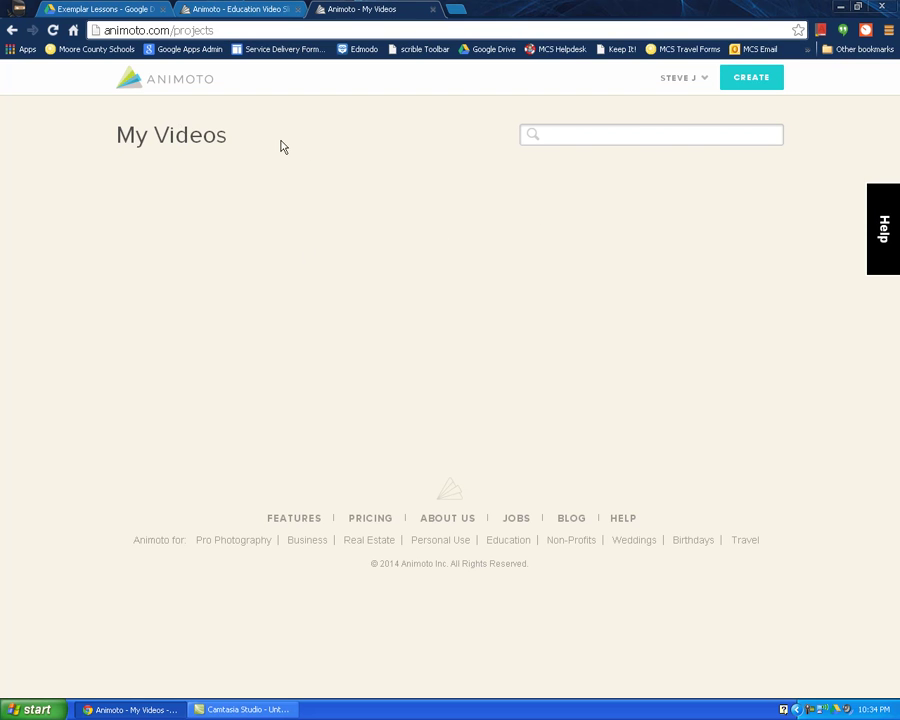
# Start a new video to reach the 'Choose a style' gallery.
pyautogui.click(747, 79)
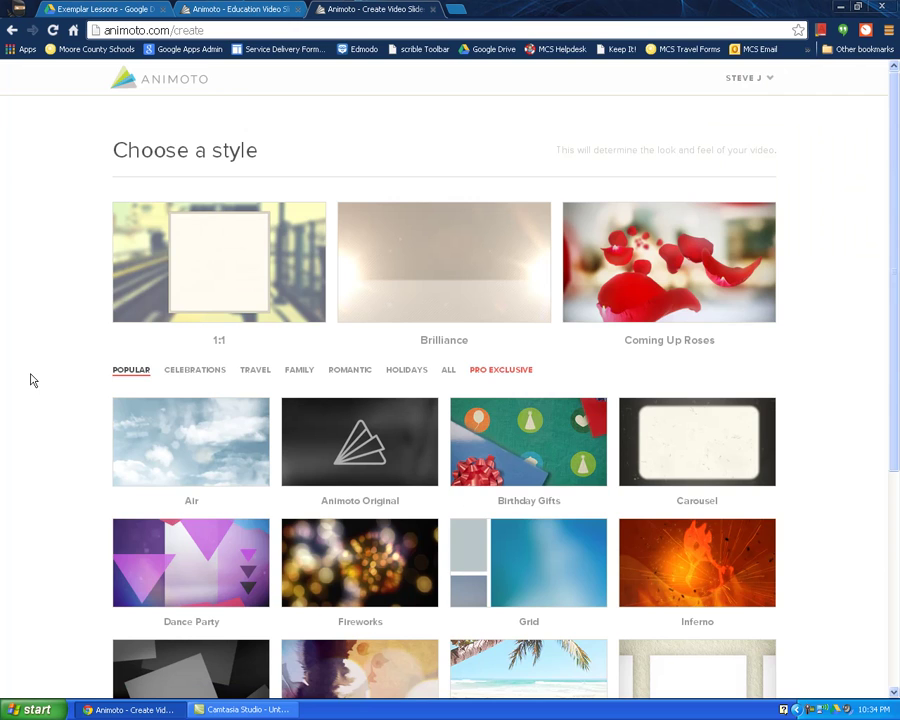
pyautogui.scroll(-3, 820, 362)
pyautogui.scroll(3, 820, 362)
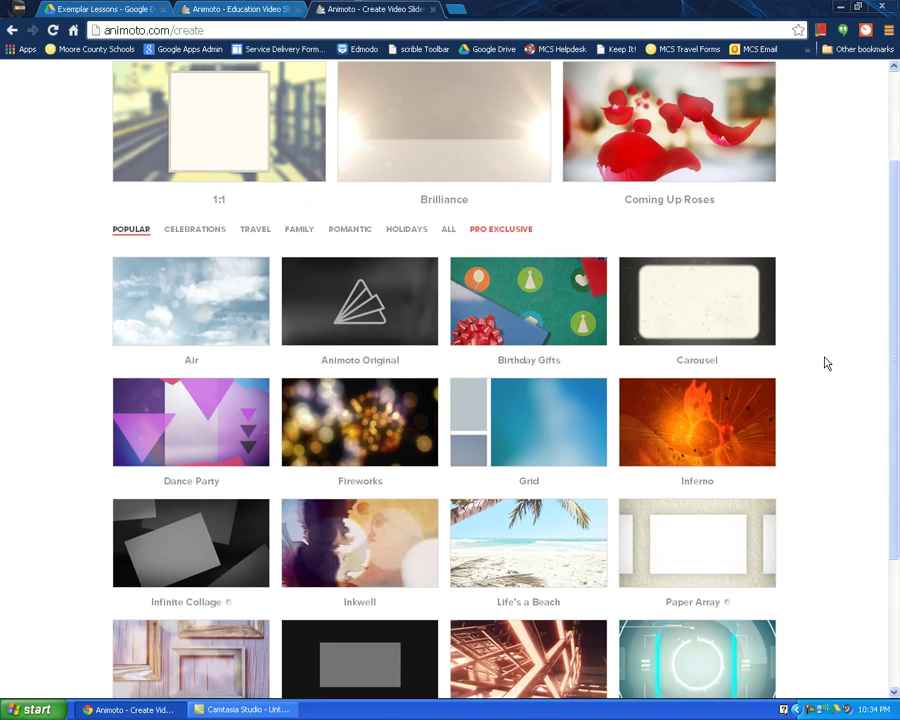
pyautogui.scroll(-3, 826, 363)
pyautogui.scroll(-3, 826, 363)
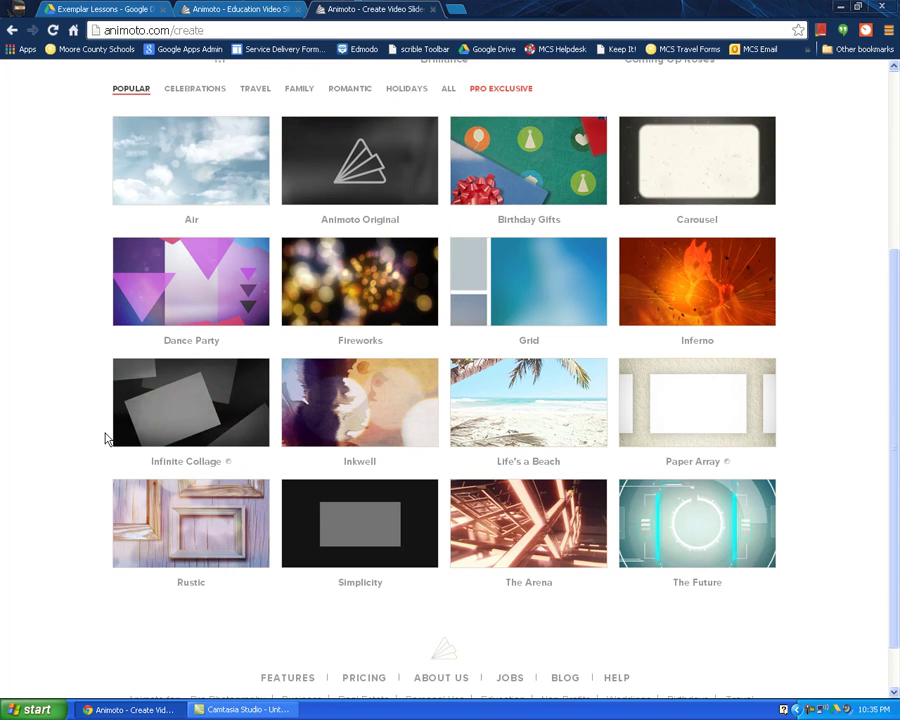
pyautogui.scroll(1, 840, 453)
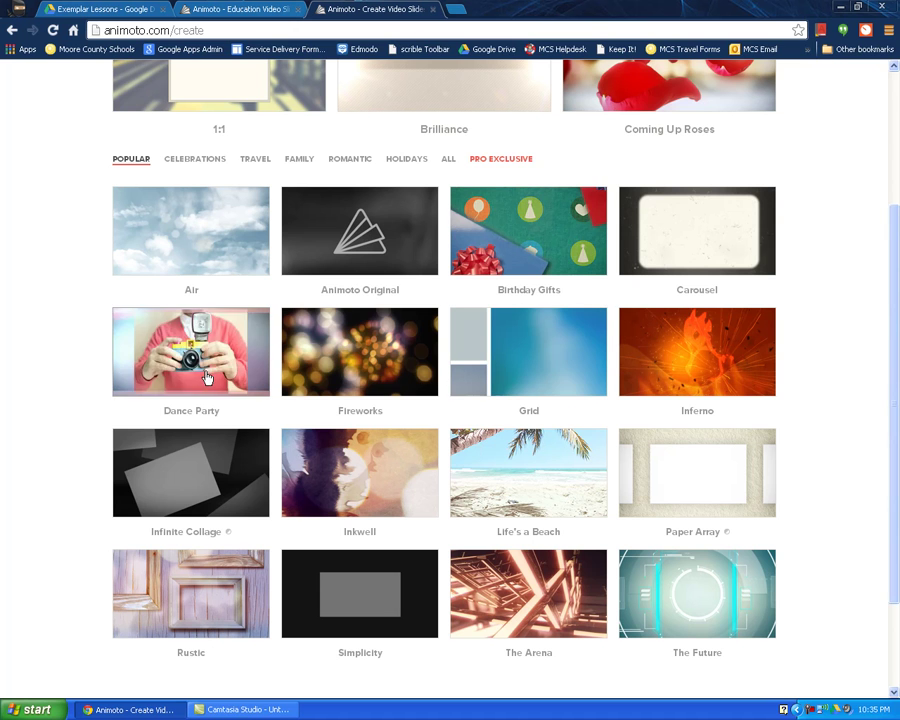
# Preview the Air style's sample video alongside its description and pricing.
pyautogui.click(188, 254)
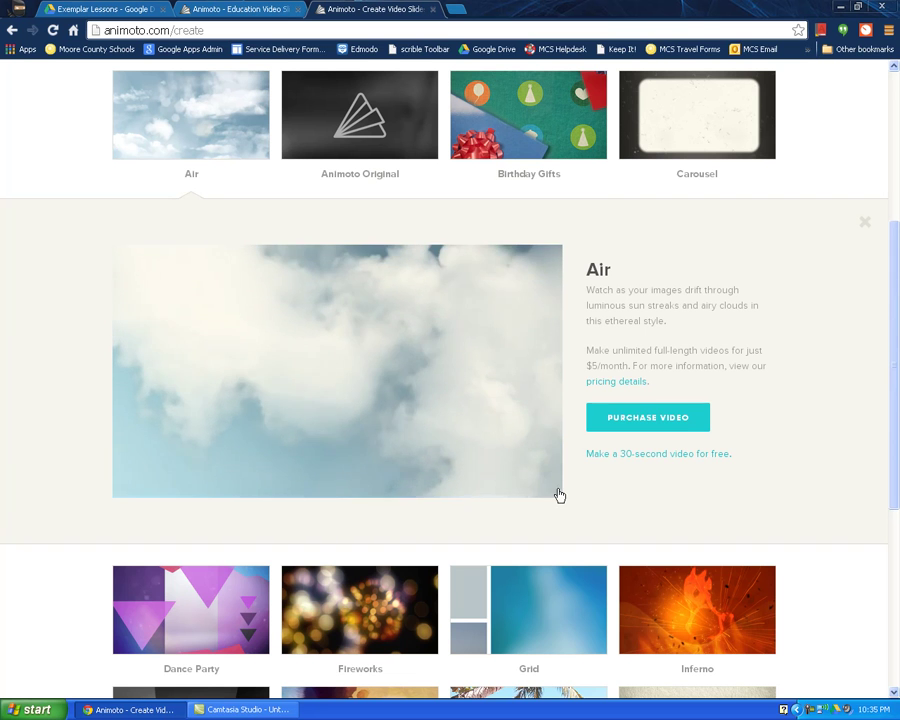
pyautogui.moveTo(552, 489)
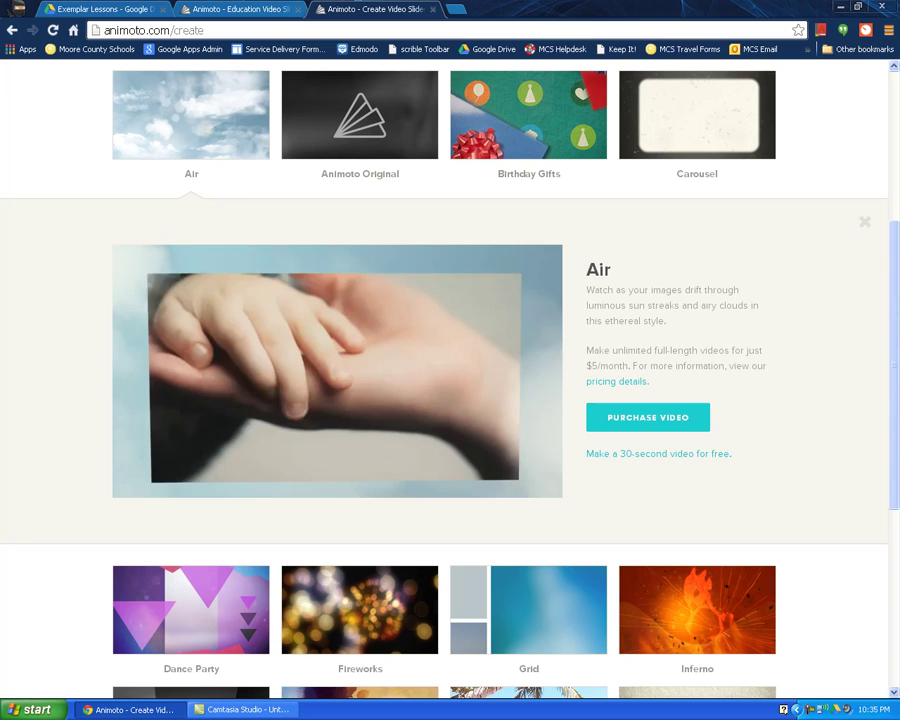
# Pause the Air preview and start a free 30-second Air video project.
pyautogui.click(138, 489)
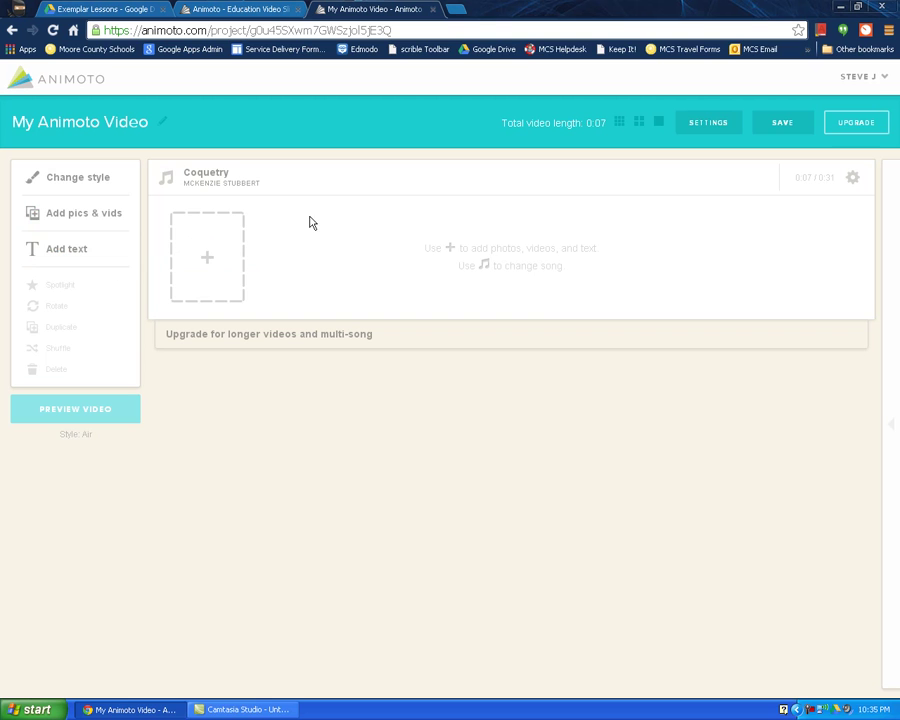
# Begin a picture upload and browse to MCS Docs > My Pictures, shown as thumbnails.
pyautogui.click(74, 222)
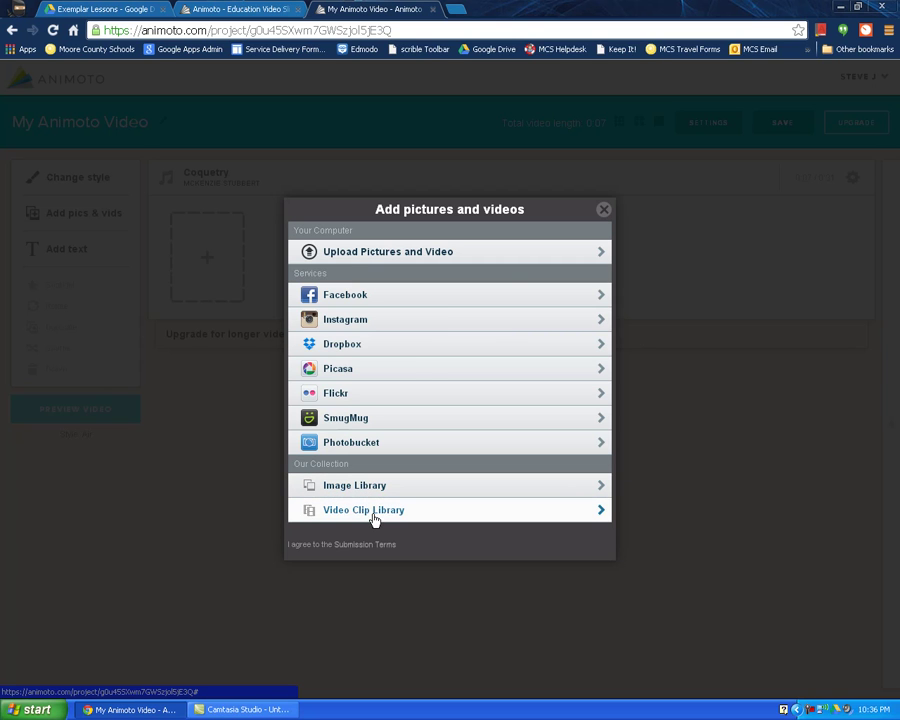
pyautogui.click(343, 254)
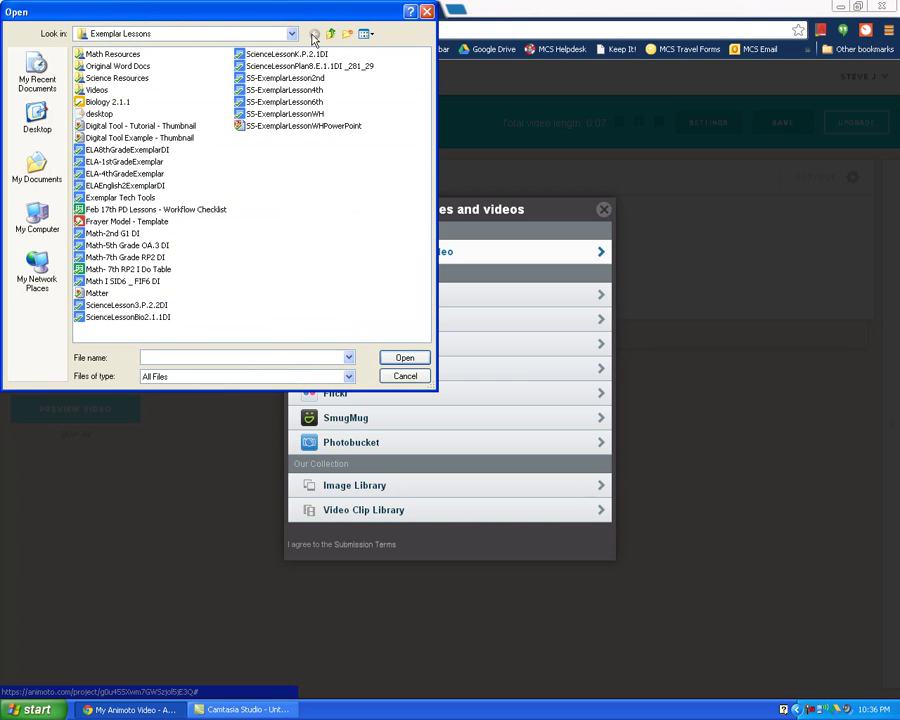
pyautogui.click(332, 36)
pyautogui.click(333, 36)
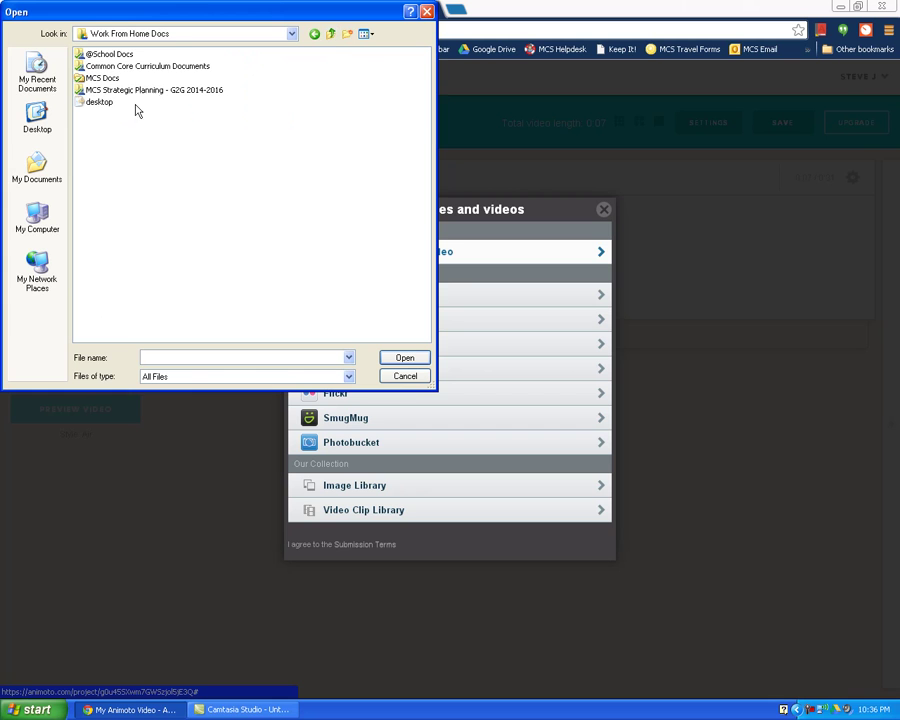
pyautogui.doubleClick(82, 77)
pyautogui.doubleClick(105, 209)
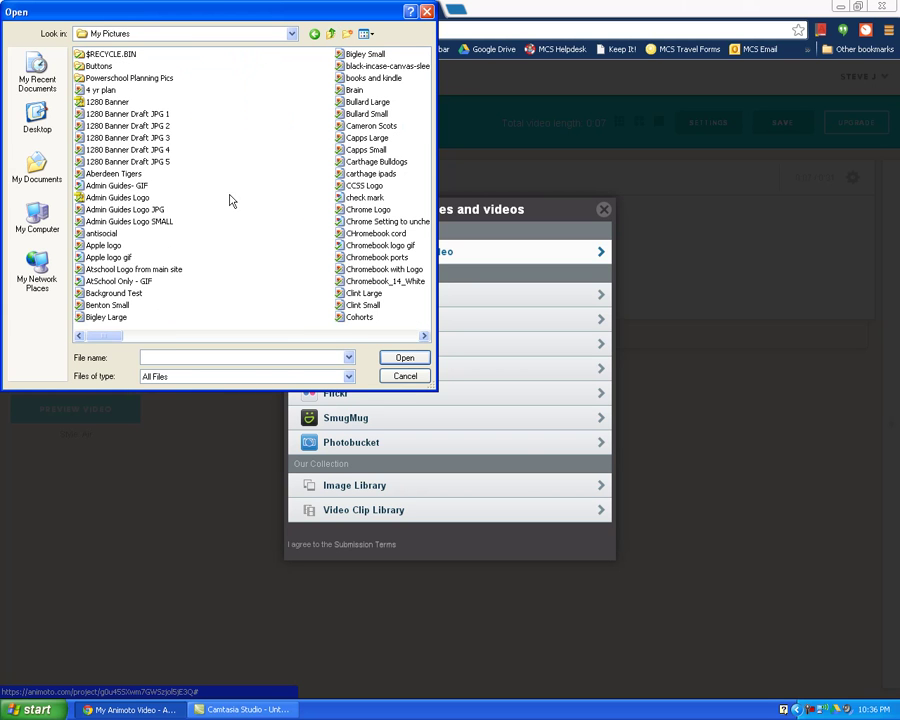
pyautogui.rightClick(231, 197)
pyautogui.moveTo(300, 220)
pyautogui.click(392, 232)
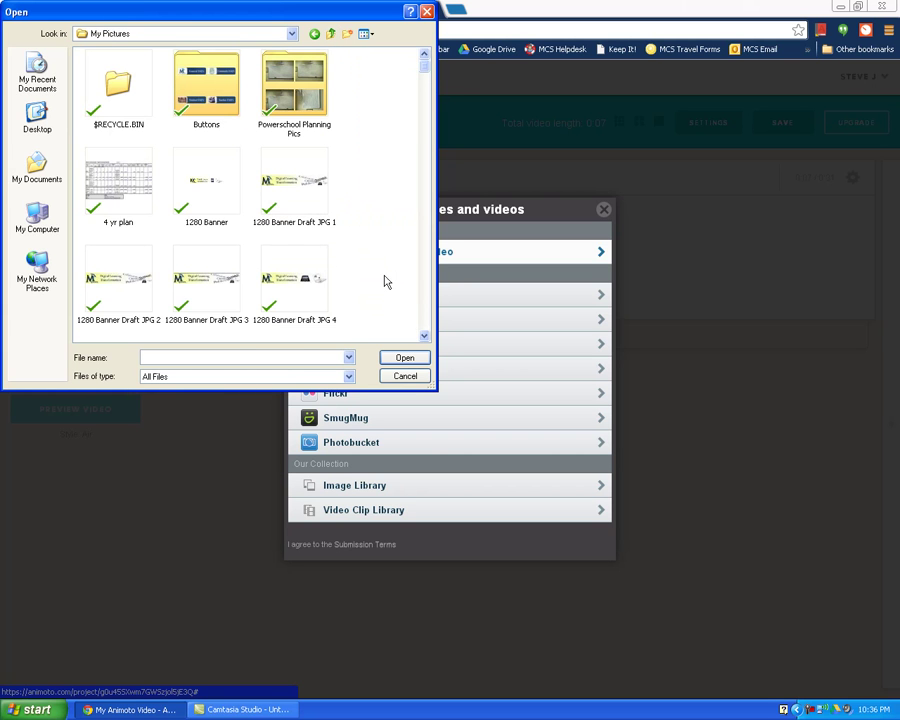
# Select Aberdeen Tigers, Apple logo, Brain and Cameron Scots and upload all four.
pyautogui.scroll(-3, 386, 278)
pyautogui.click(222, 85)
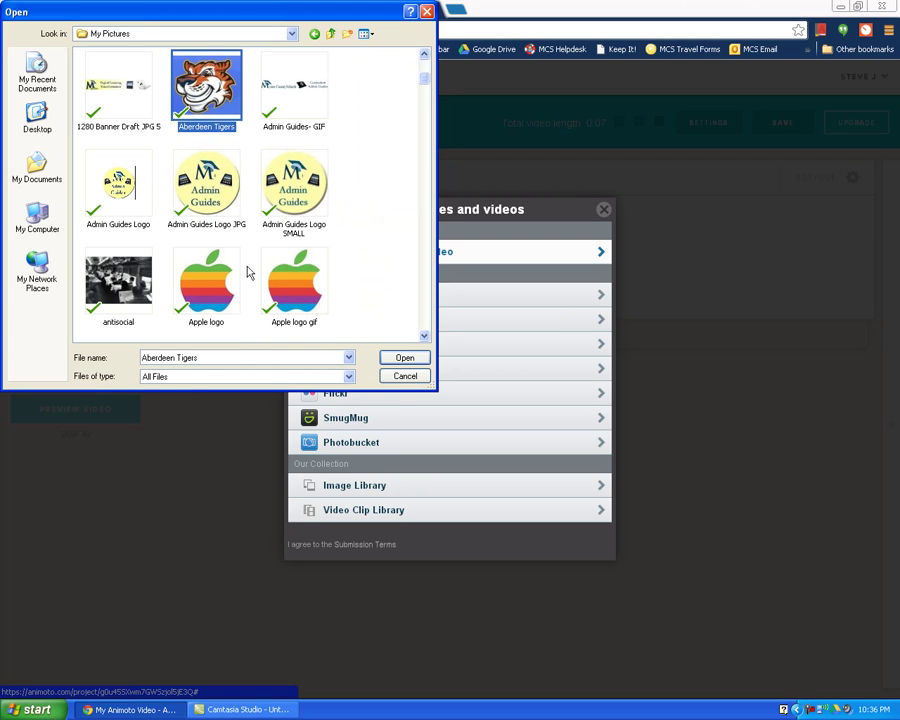
pyautogui.keyDown('ctrl'); pyautogui.click(222, 283); pyautogui.keyUp('ctrl')
pyautogui.scroll(-5, 357, 277)
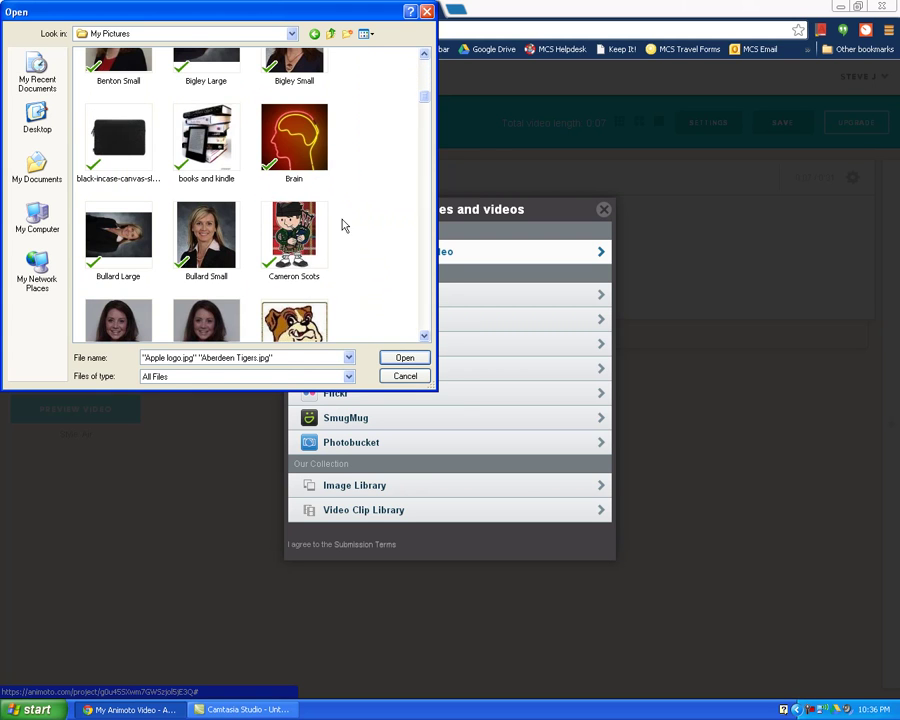
pyautogui.keyDown('ctrl'); pyautogui.click(313, 150); pyautogui.keyUp('ctrl')
pyautogui.scroll(-2, 368, 265)
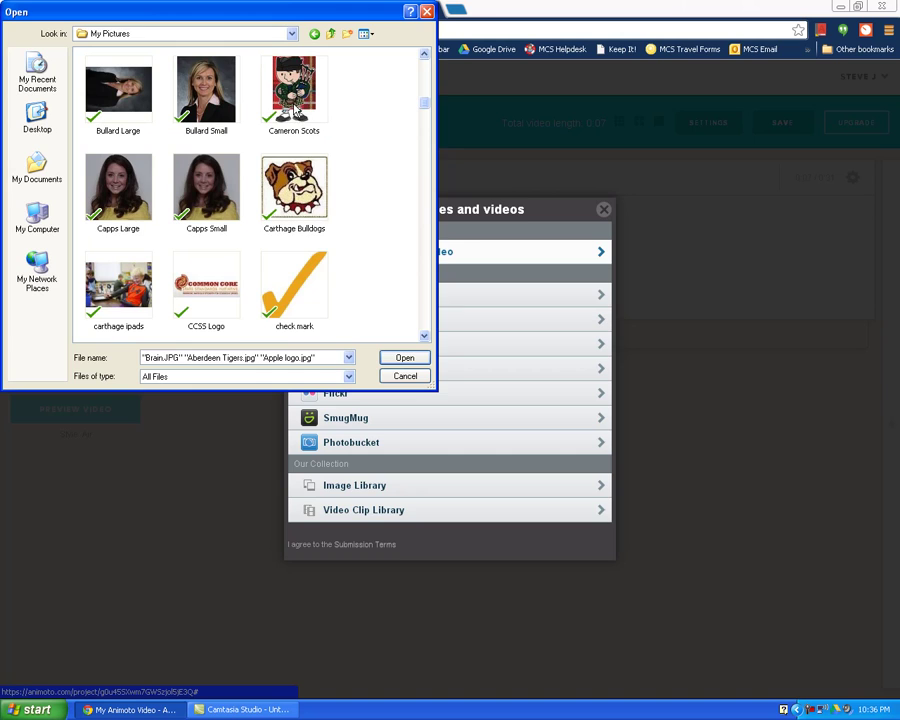
pyautogui.keyDown('ctrl'); pyautogui.click(311, 110); pyautogui.keyUp('ctrl')
pyautogui.click(400, 357)
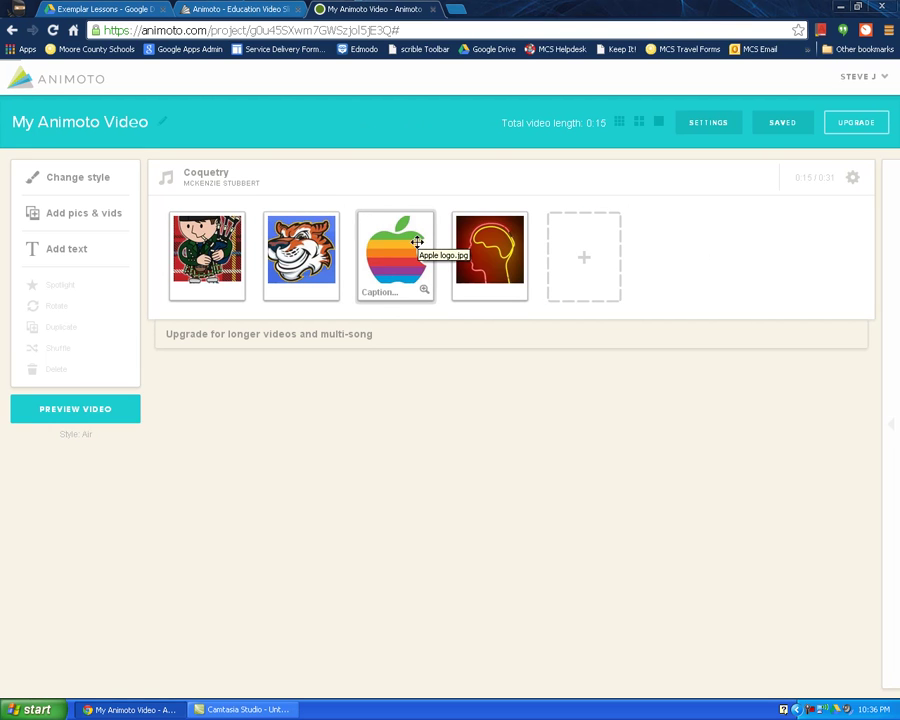
# Reorder the storyboard to Apple logo, Aberdeen Tigers, Brain, then Cameron Scots.
pyautogui.moveTo(459, 249); pyautogui.dragTo(395, 268)
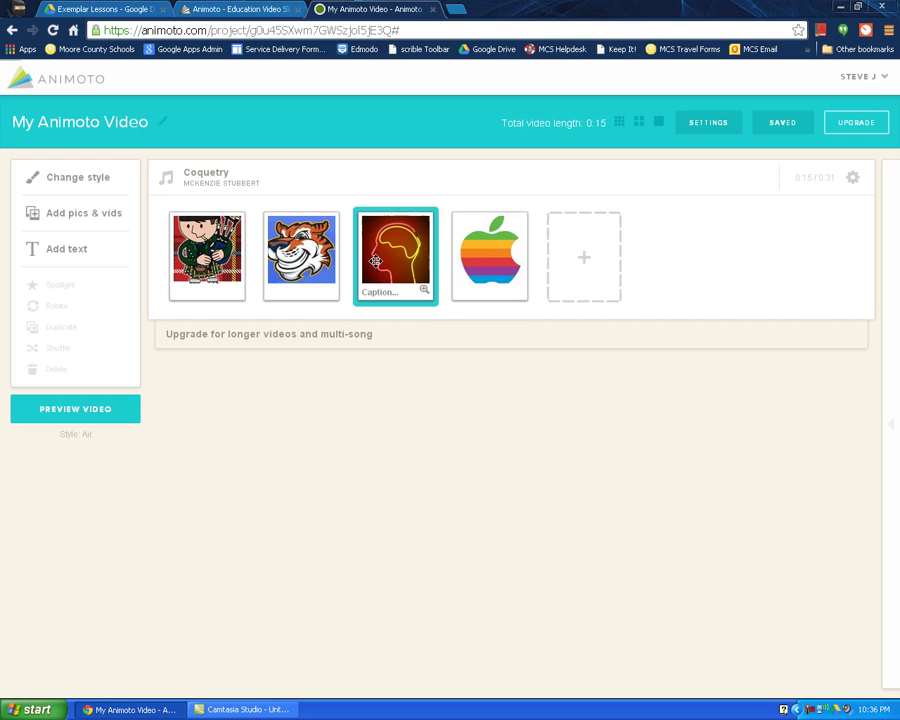
pyautogui.moveTo(488, 257); pyautogui.dragTo(540, 260)
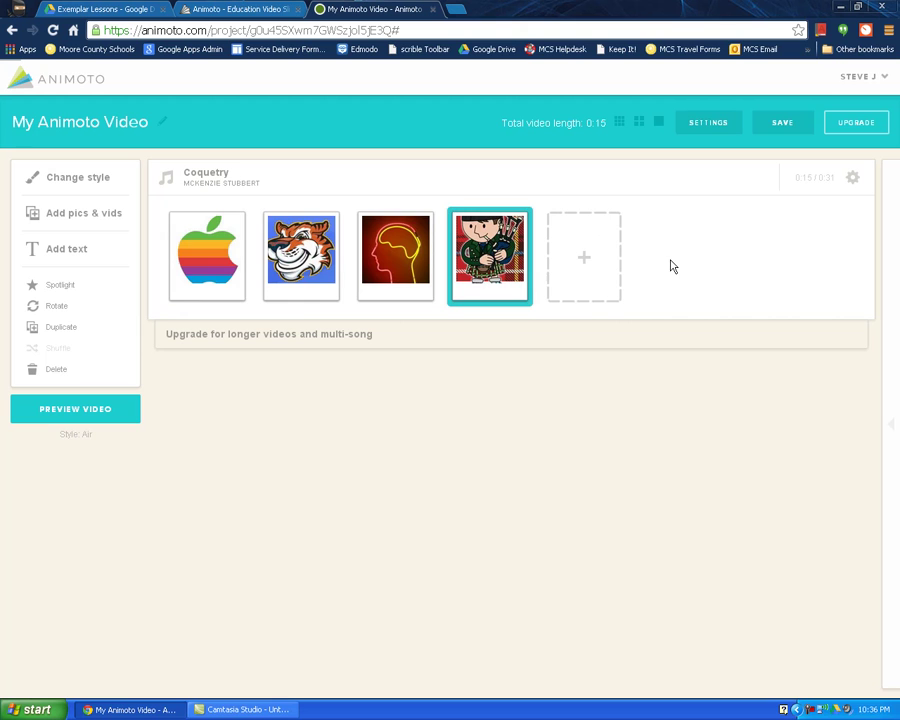
pyautogui.moveTo(190, 285)
# Caption the brain picture 'The Brain', save it, and return to the storyboard.
pyautogui.doubleClick(386, 299)
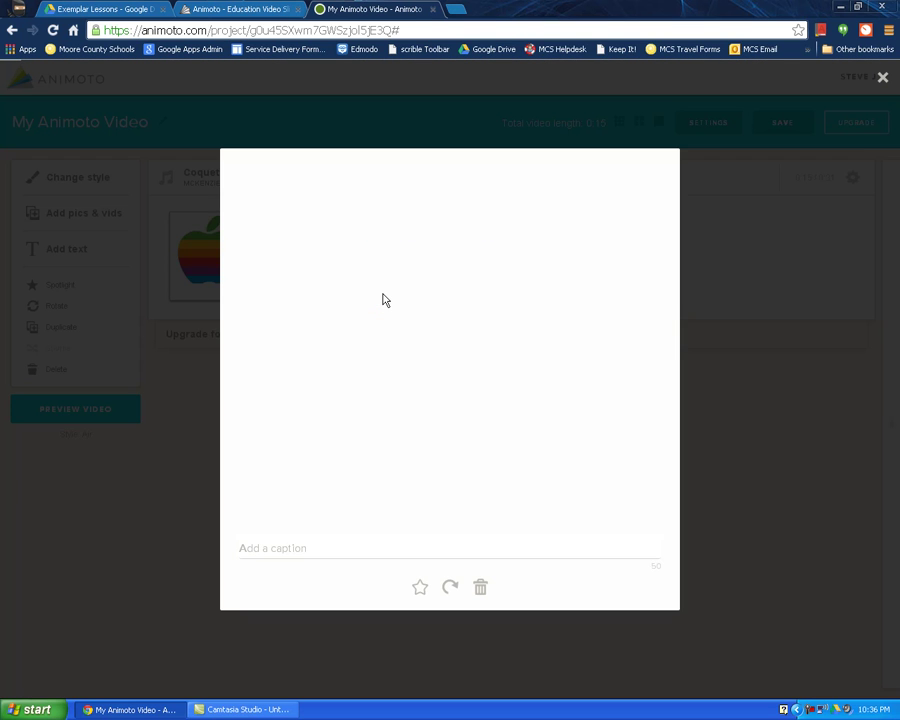
pyautogui.click(324, 554)
pyautogui.write('The Brai')
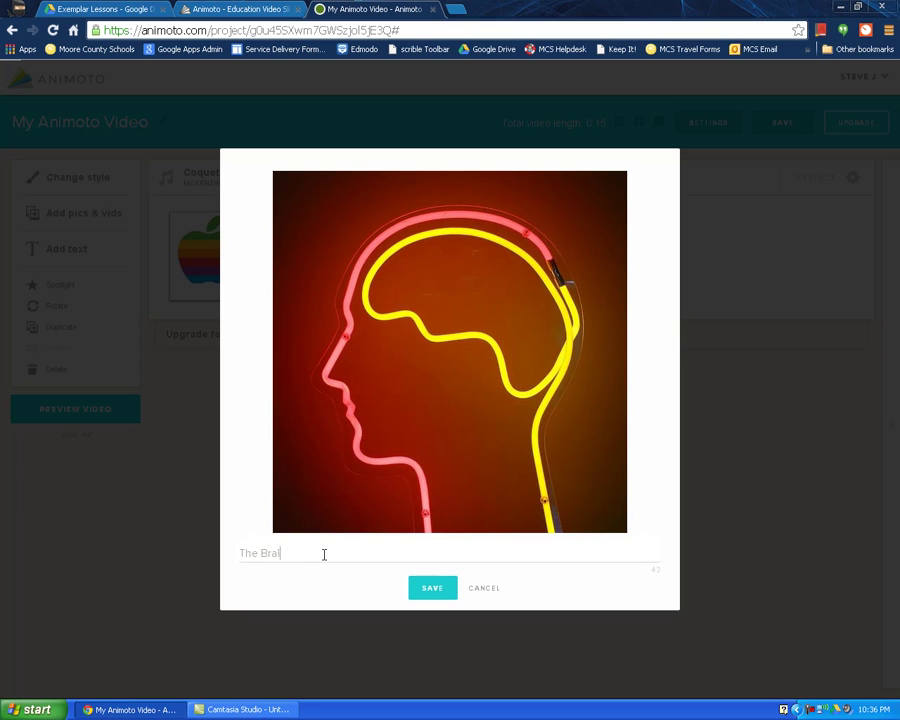
pyautogui.write('n')
pyautogui.click(421, 590)
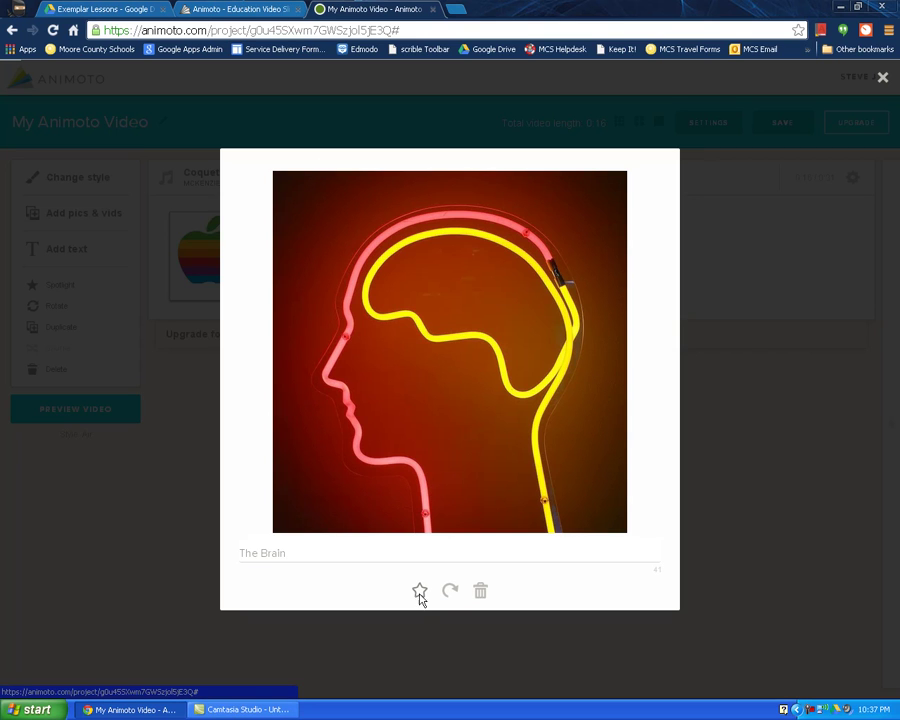
pyautogui.click(420, 592)
pyautogui.click(751, 282)
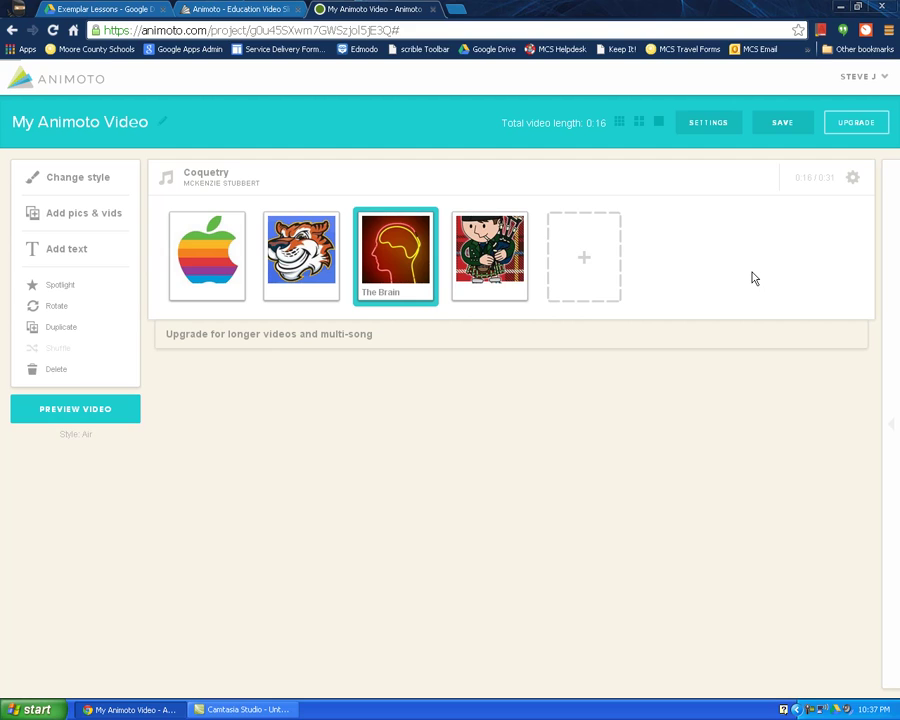
# Add a title card reading 'Add Titles here' and move it to the video's start.
pyautogui.click(50, 253)
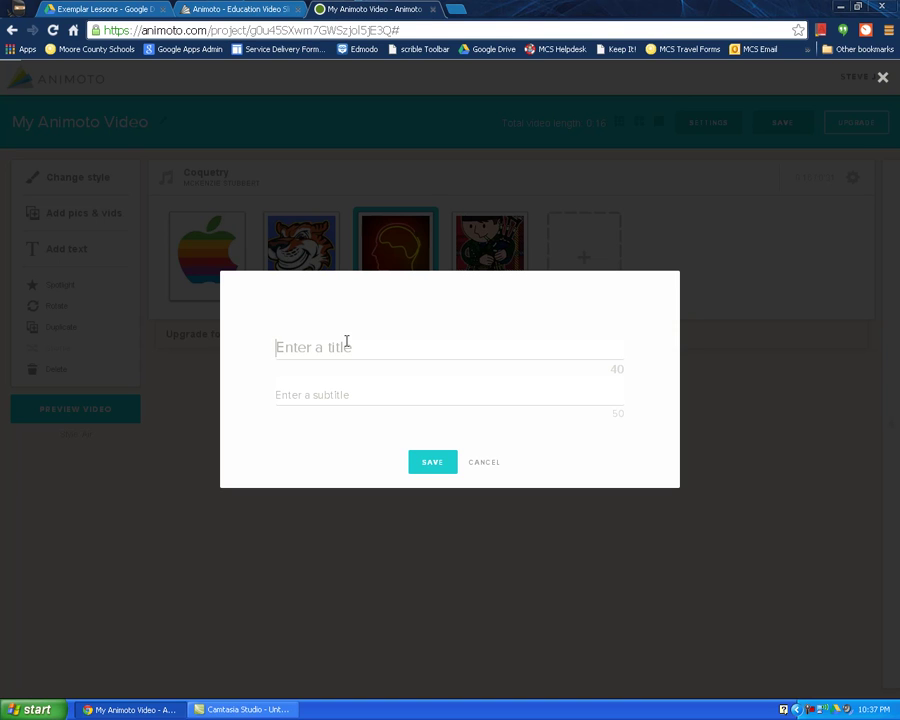
pyautogui.write('Add Titles here')
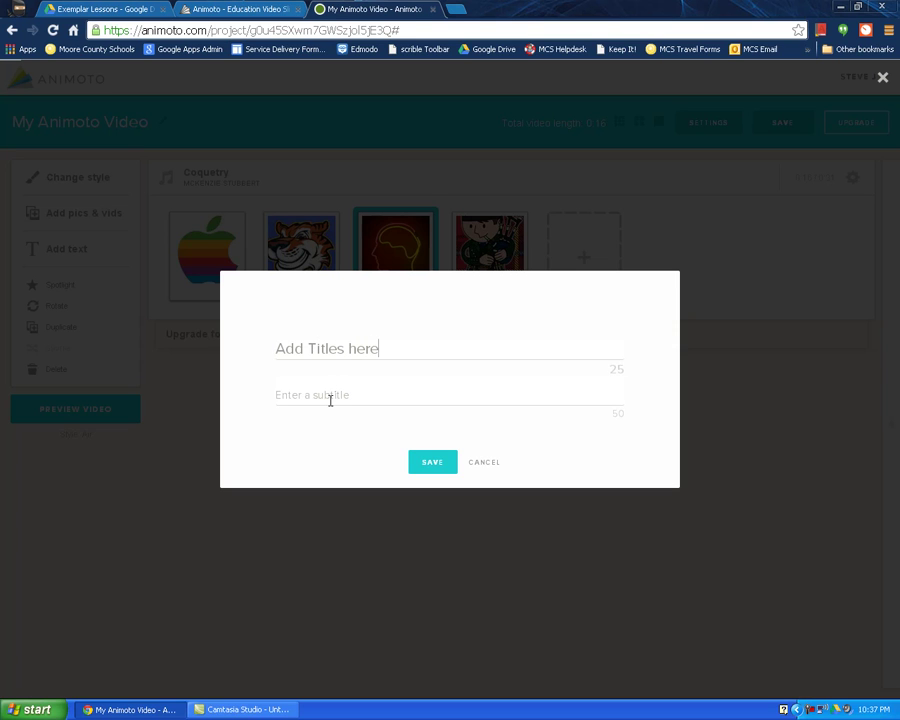
pyautogui.write('Steve Johnson')
pyautogui.click(436, 461)
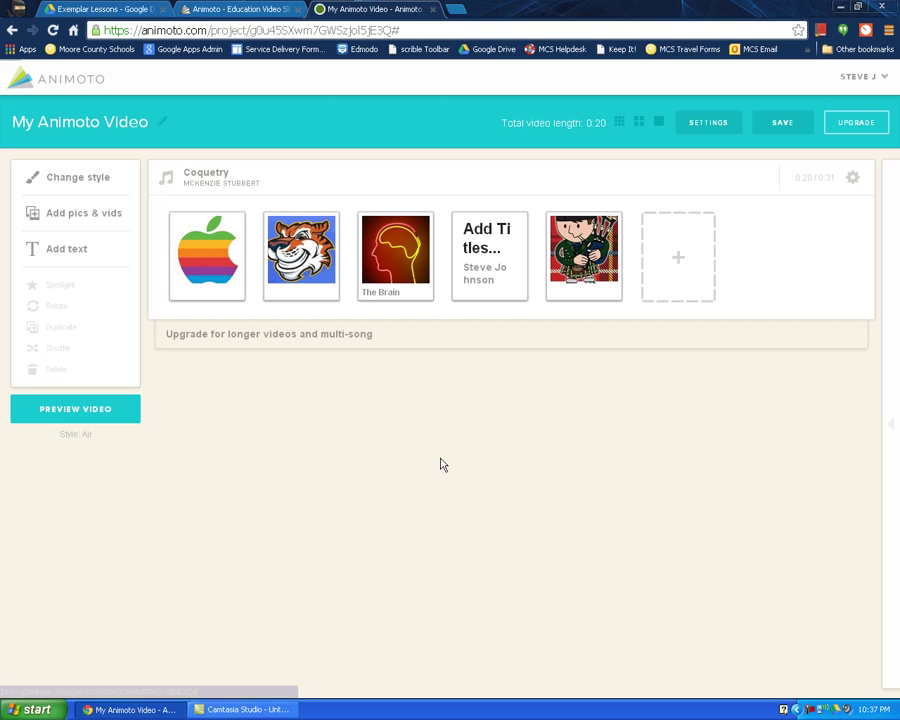
pyautogui.moveTo(484, 237); pyautogui.dragTo(202, 248)
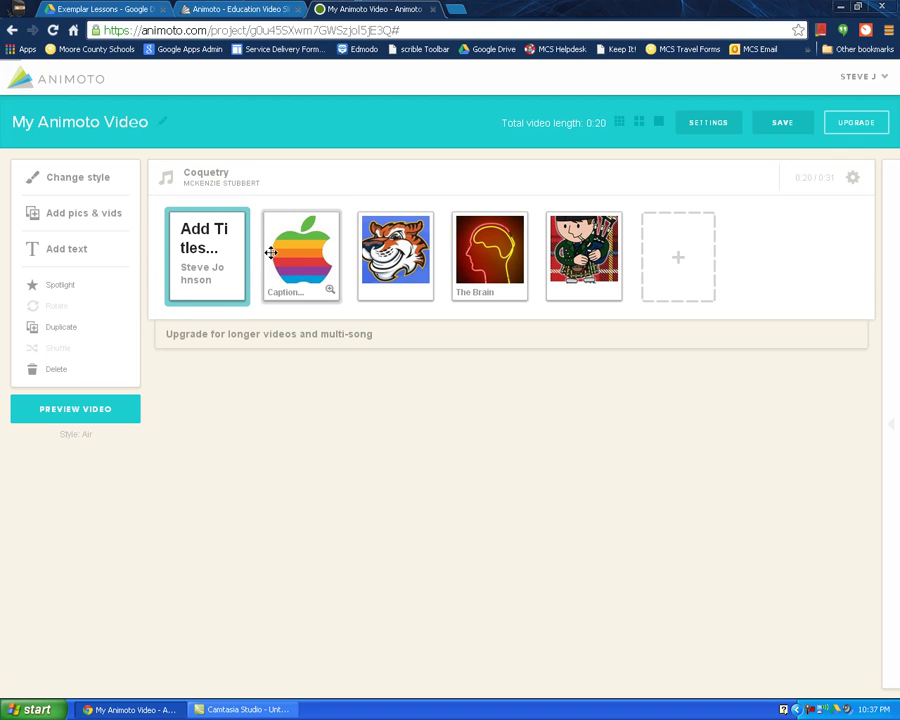
# Spotlight The Brain picture so it gets more screen time.
pyautogui.click(300, 252)
pyautogui.click(395, 252)
pyautogui.click(489, 252)
pyautogui.click(584, 252)
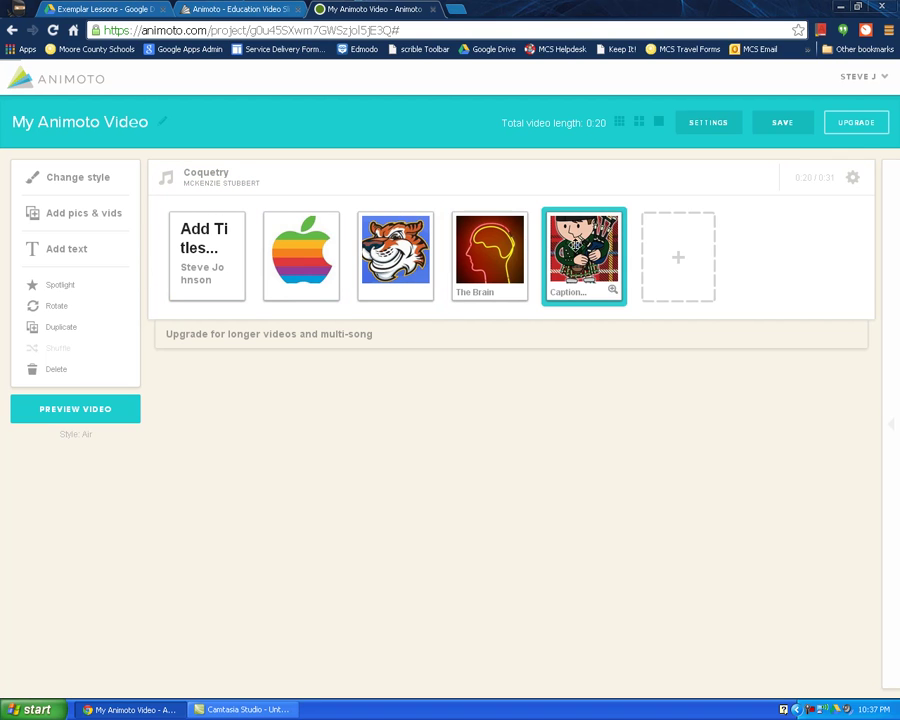
pyautogui.click(395, 252)
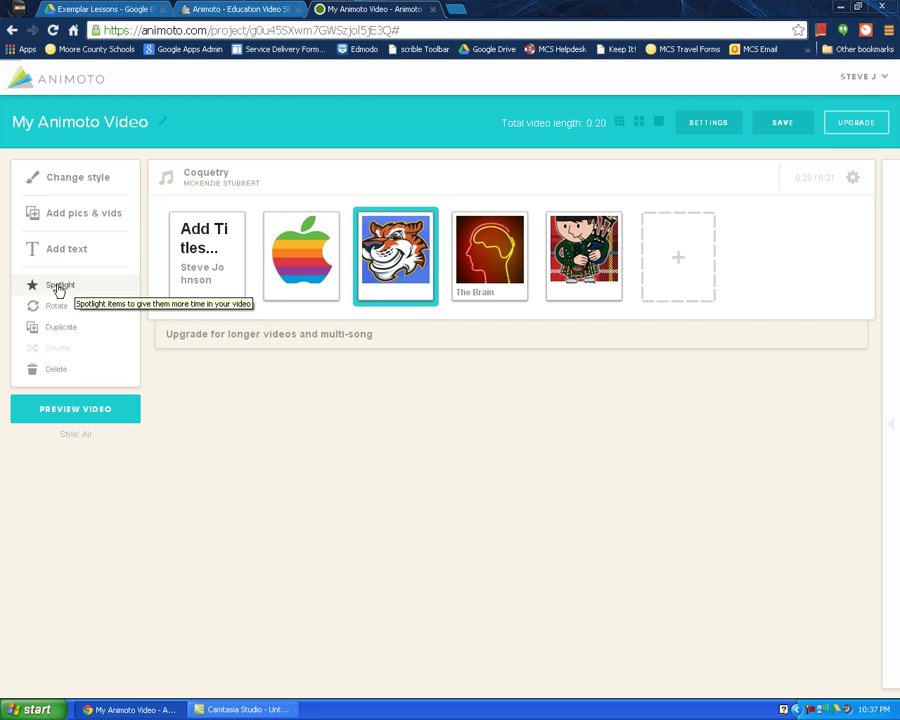
pyautogui.click(469, 298)
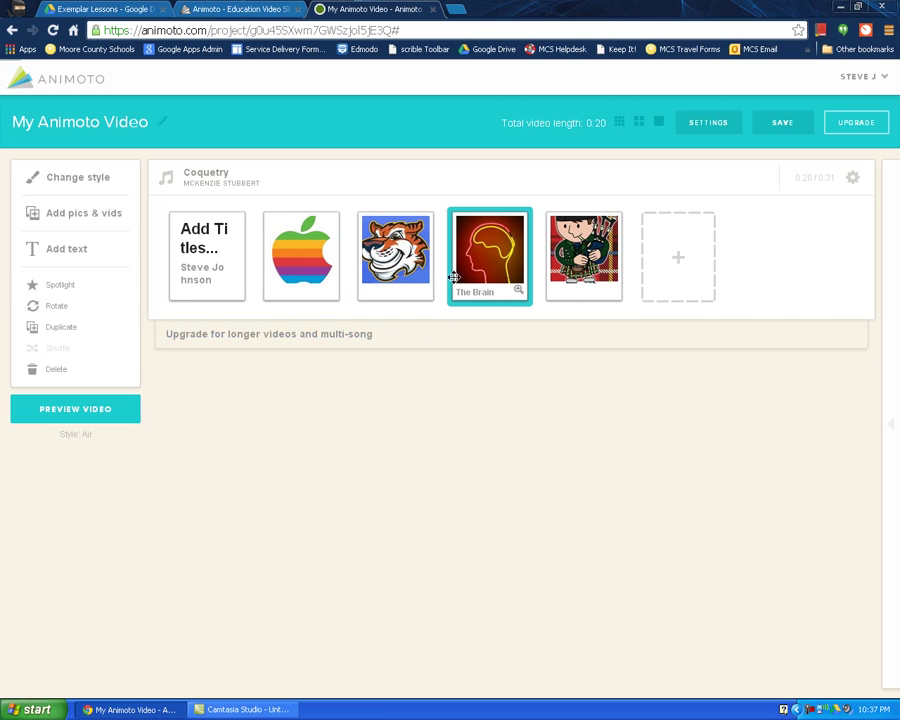
pyautogui.click(53, 289)
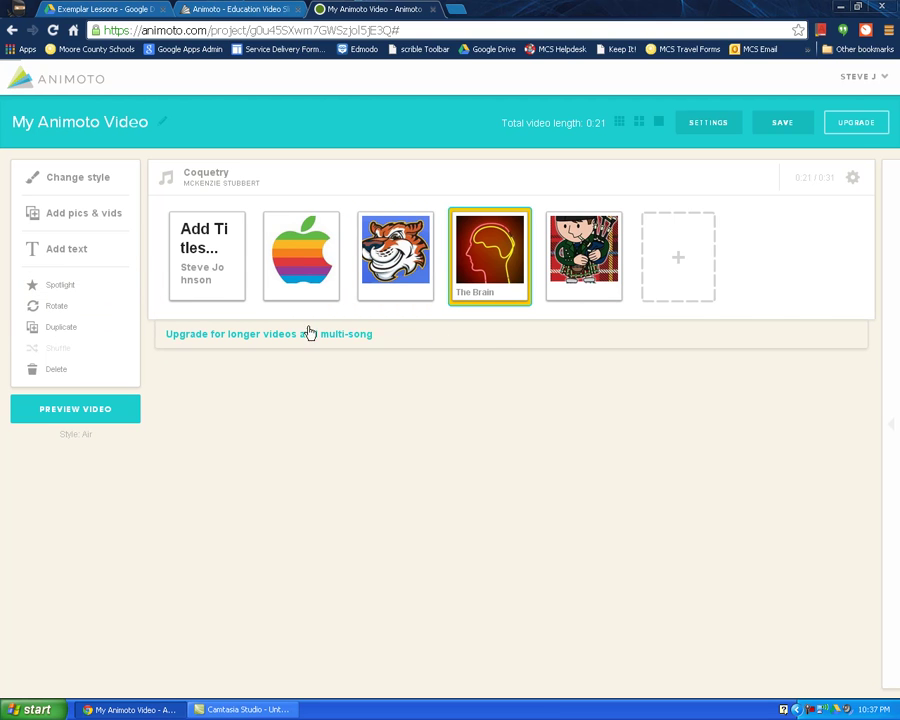
pyautogui.click(584, 255)
pyautogui.click(490, 255)
pyautogui.click(395, 250)
pyautogui.click(300, 249)
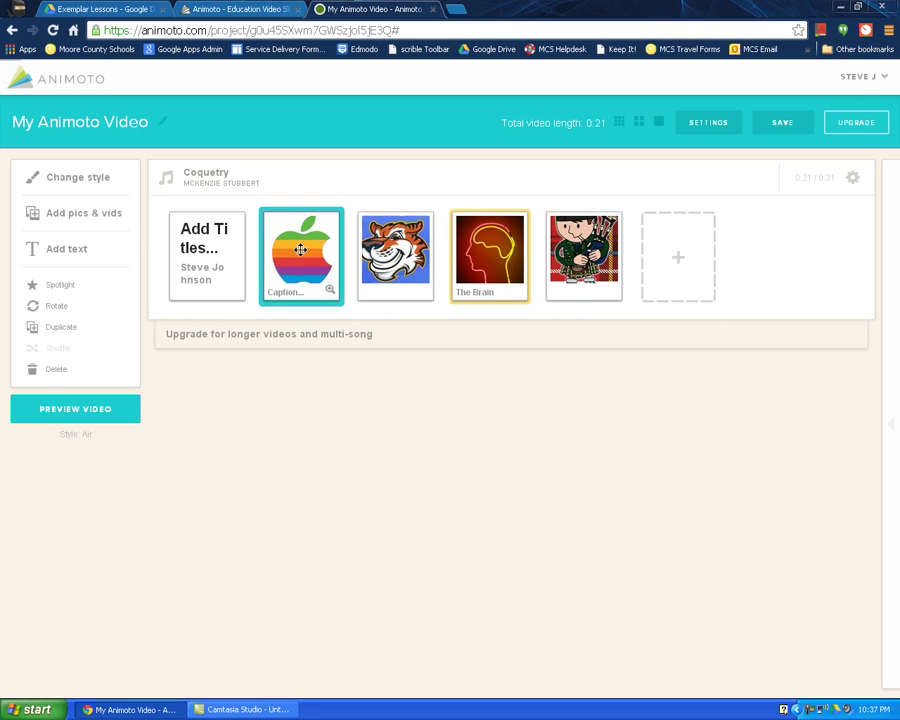
pyautogui.click(56, 307)
pyautogui.click(56, 308)
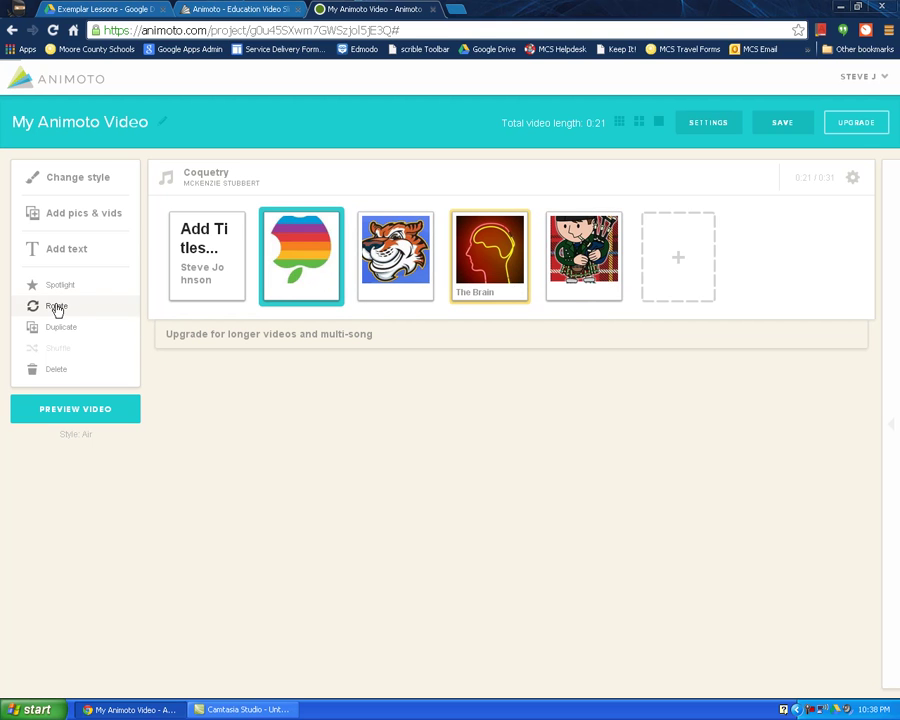
pyautogui.click(56, 308)
pyautogui.click(56, 308)
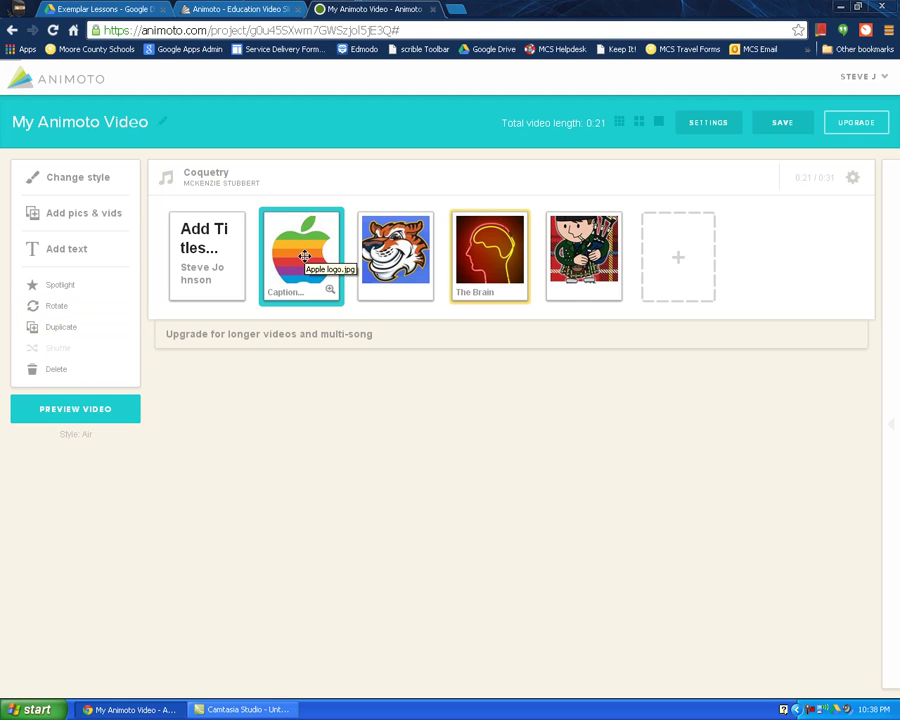
pyautogui.click(770, 262)
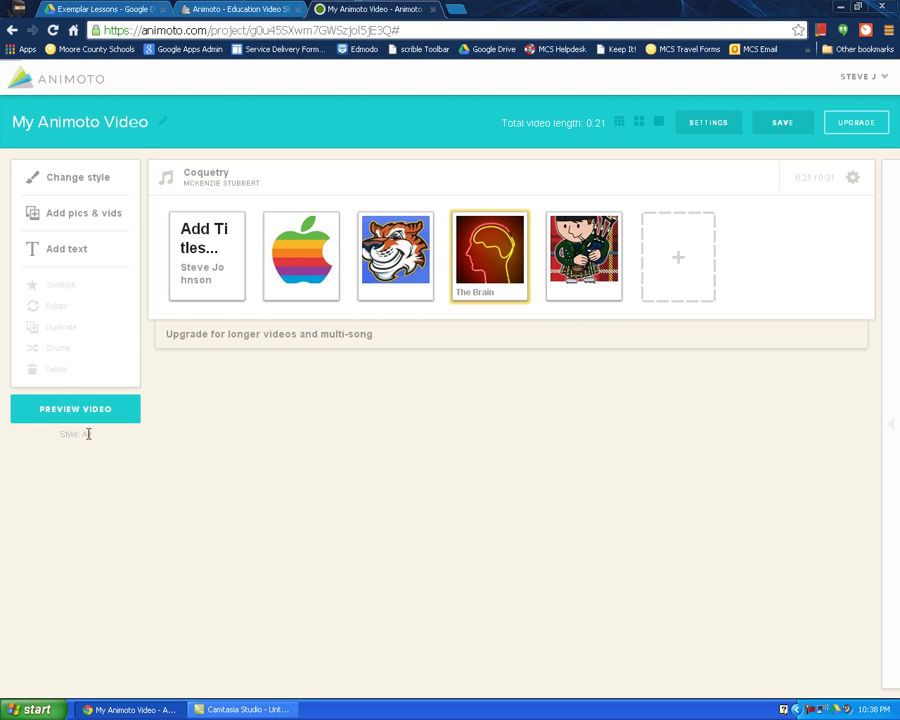
# Open Change music from the Coquetry song title and switch to the Full Music Library.
pyautogui.click(220, 182)
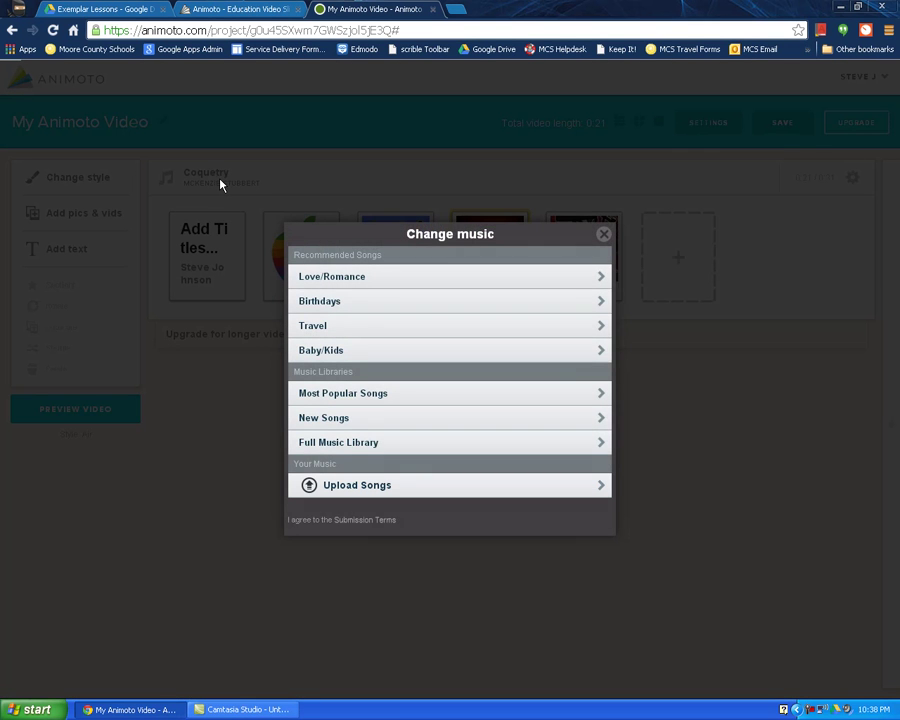
pyautogui.moveTo(388, 236); pyautogui.dragTo(413, 224)
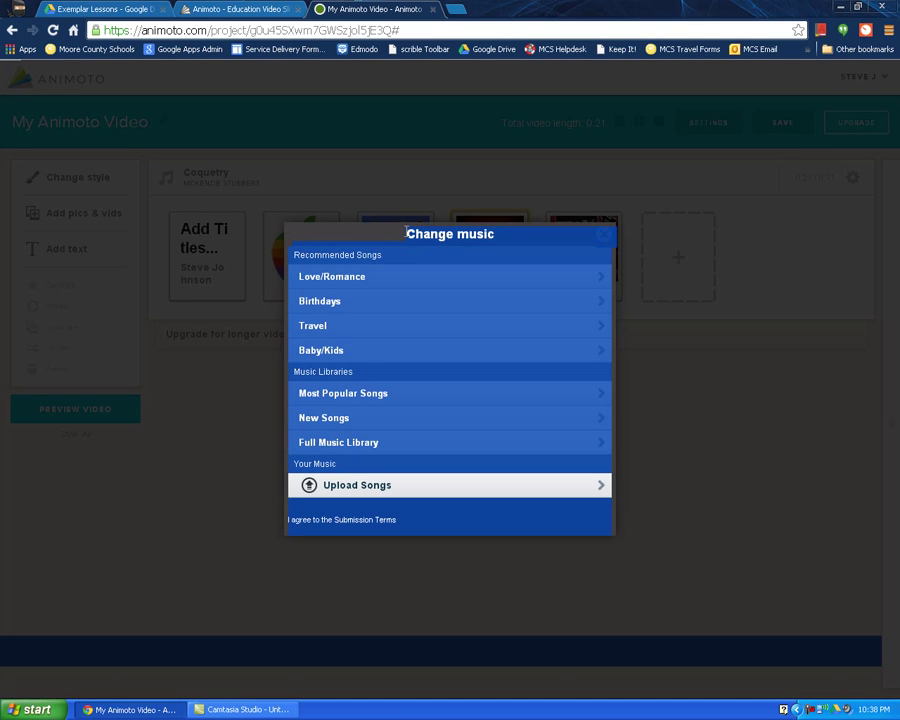
pyautogui.click(415, 236)
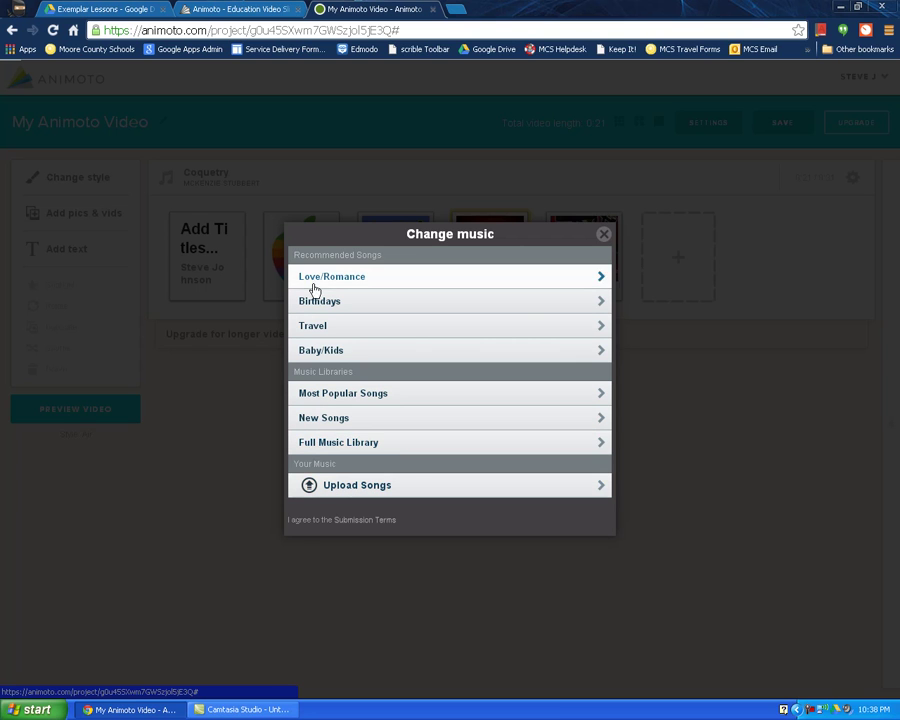
pyautogui.click(322, 446)
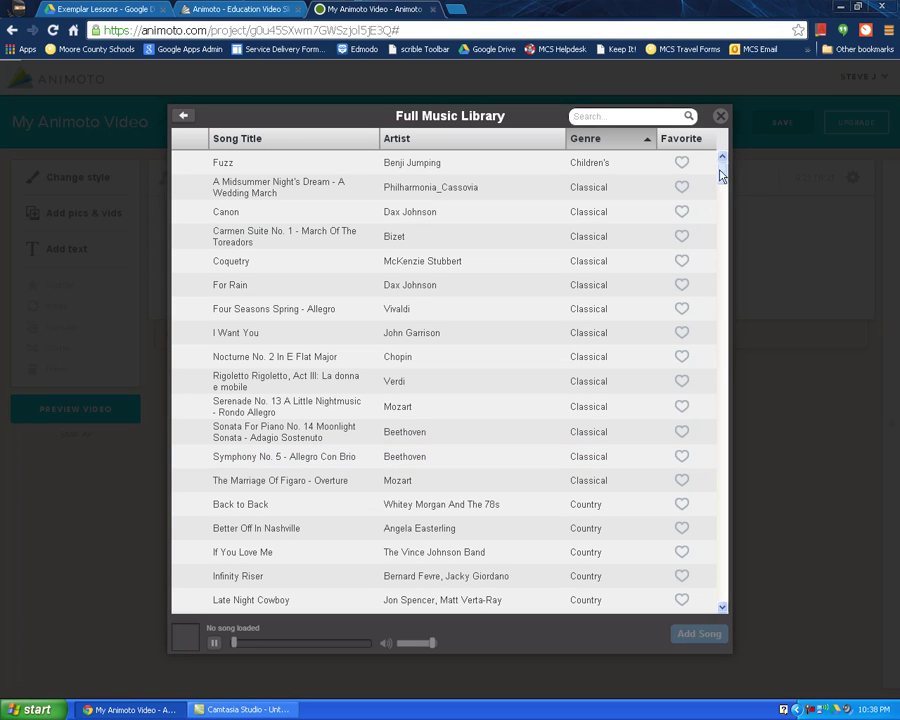
pyautogui.moveTo(726, 179)
pyautogui.mouseDown()
pyautogui.moveTo(713, 396)
pyautogui.moveTo(722, 170)
pyautogui.moveTo(719, 428)
pyautogui.moveTo(721, 180)
pyautogui.mouseUp()
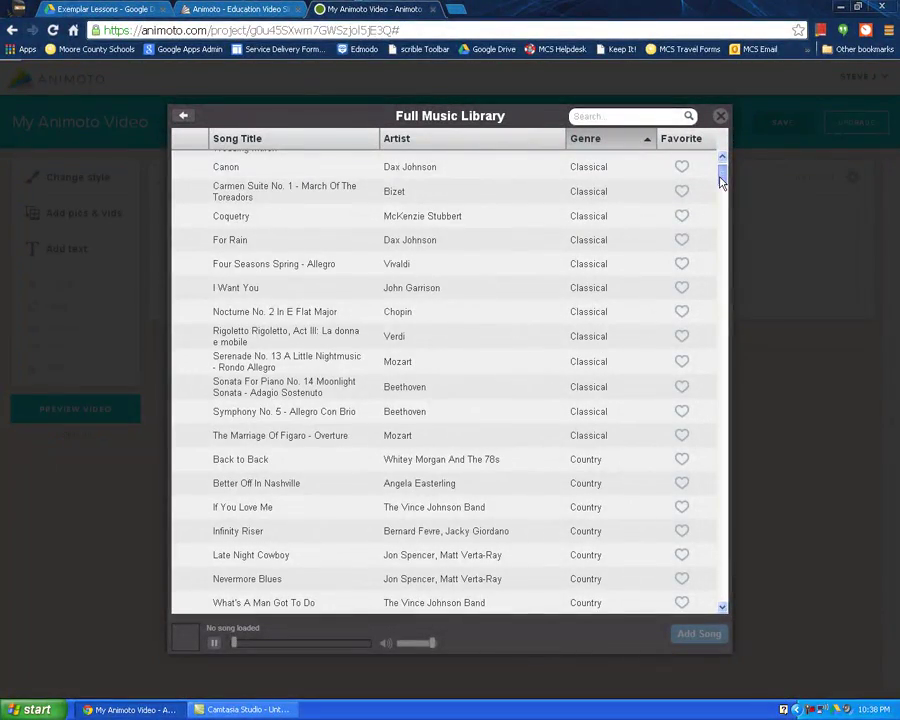
# Sample Nocturne No. 2 and Shall We Gather At The River, then add Sneaky Freaky as the song.
pyautogui.click(190, 313)
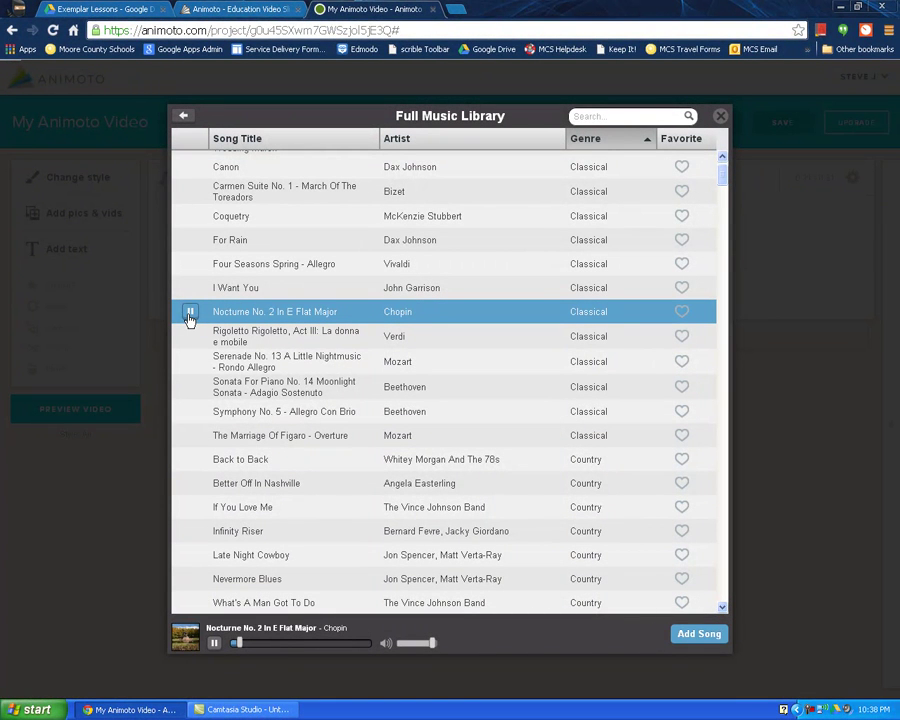
pyautogui.click(190, 313)
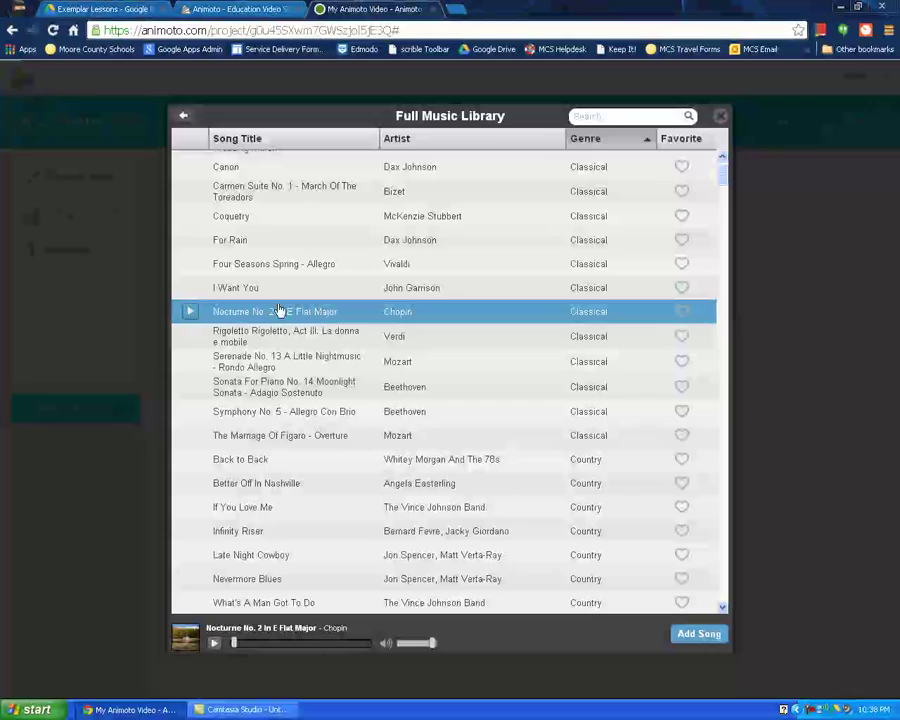
pyautogui.moveTo(722, 176); pyautogui.dragTo(724, 260)
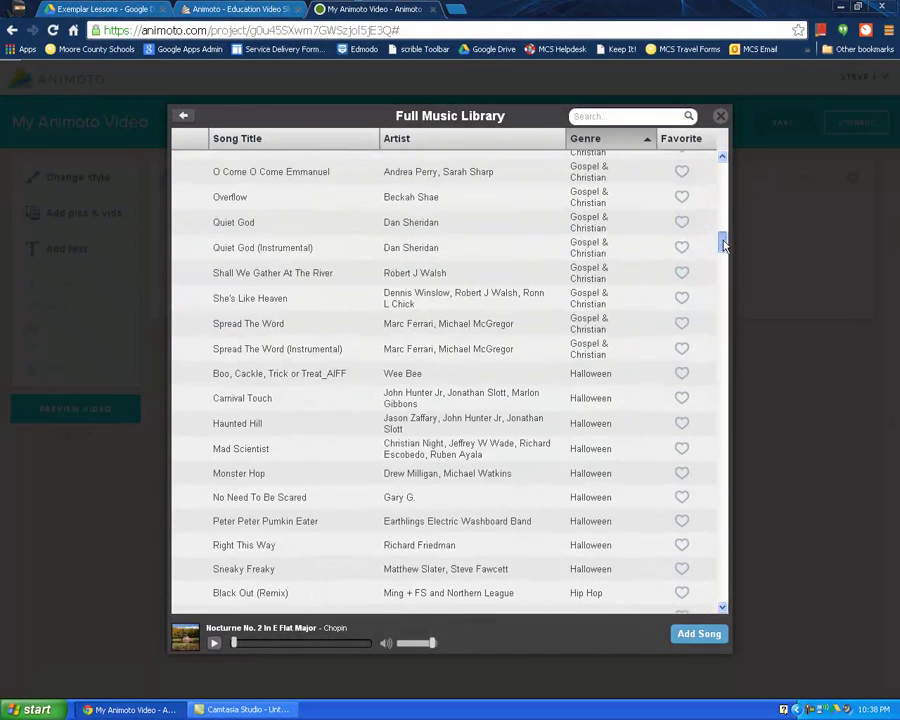
pyautogui.click(189, 274)
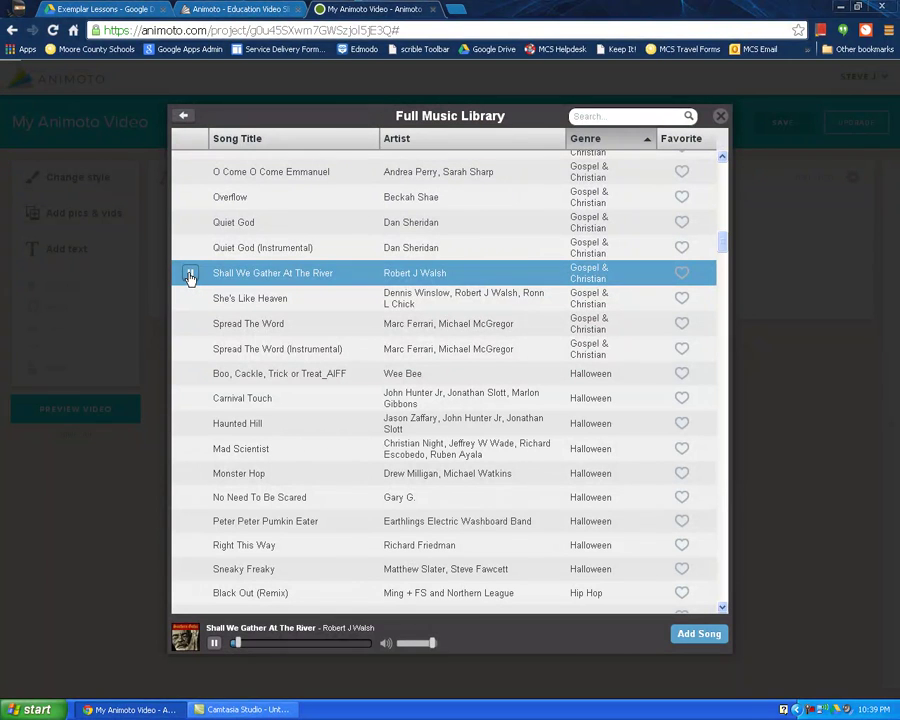
pyautogui.click(190, 275)
pyautogui.moveTo(723, 249); pyautogui.dragTo(723, 258)
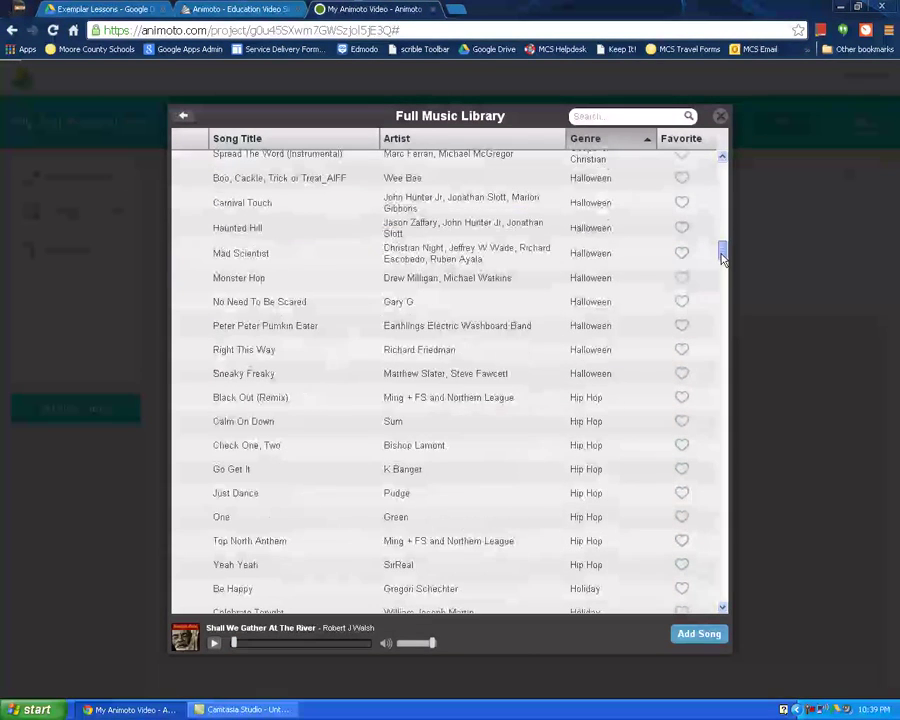
pyautogui.click(245, 376)
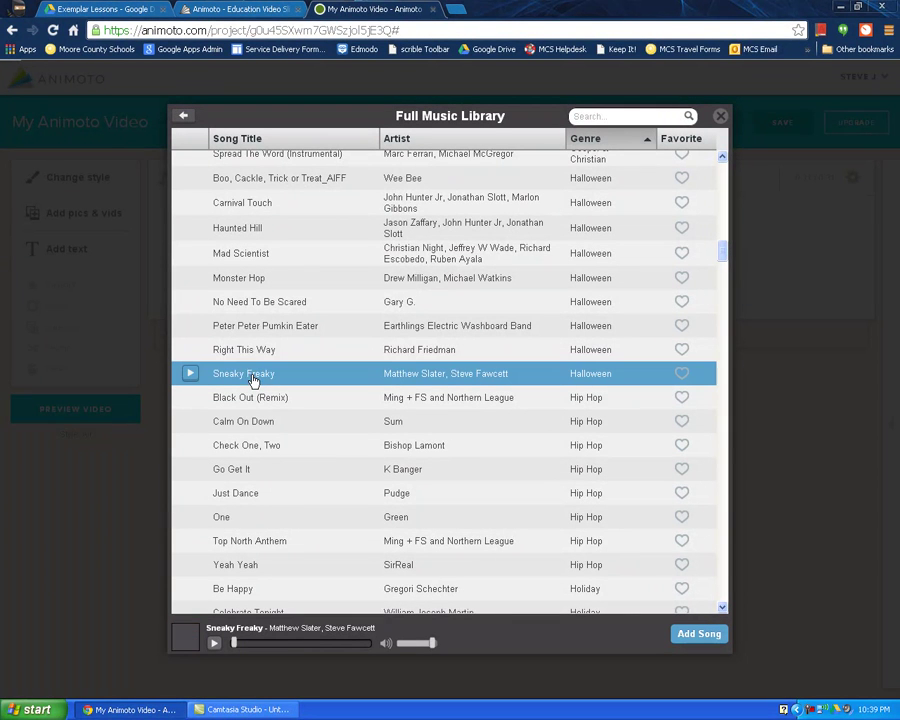
pyautogui.click(190, 376)
pyautogui.click(699, 634)
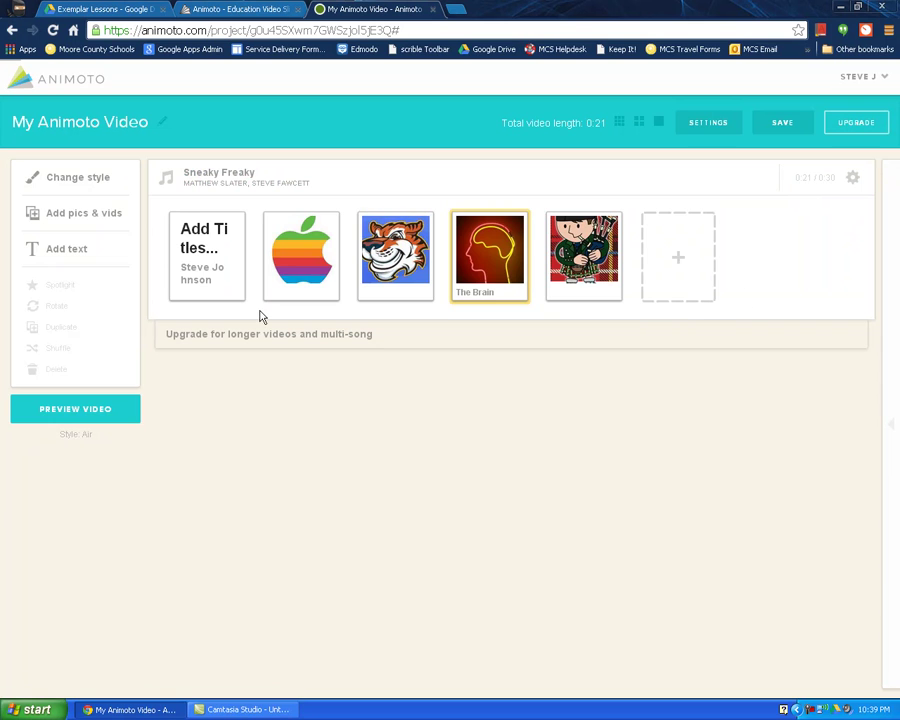
# Generate the video preview and enter the description 'A short description'.
pyautogui.click(80, 416)
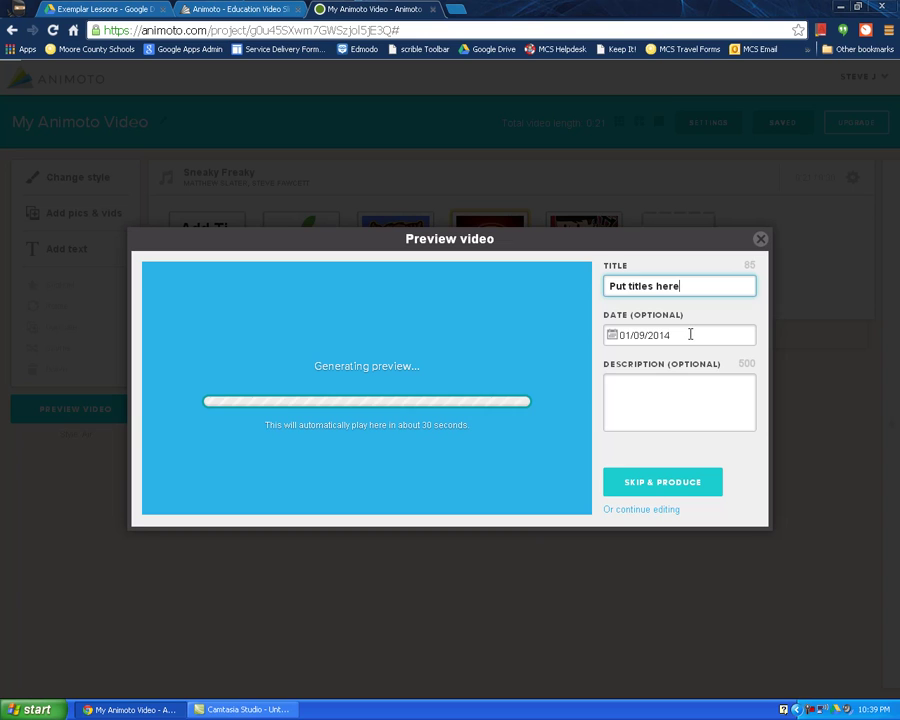
pyautogui.click(657, 399)
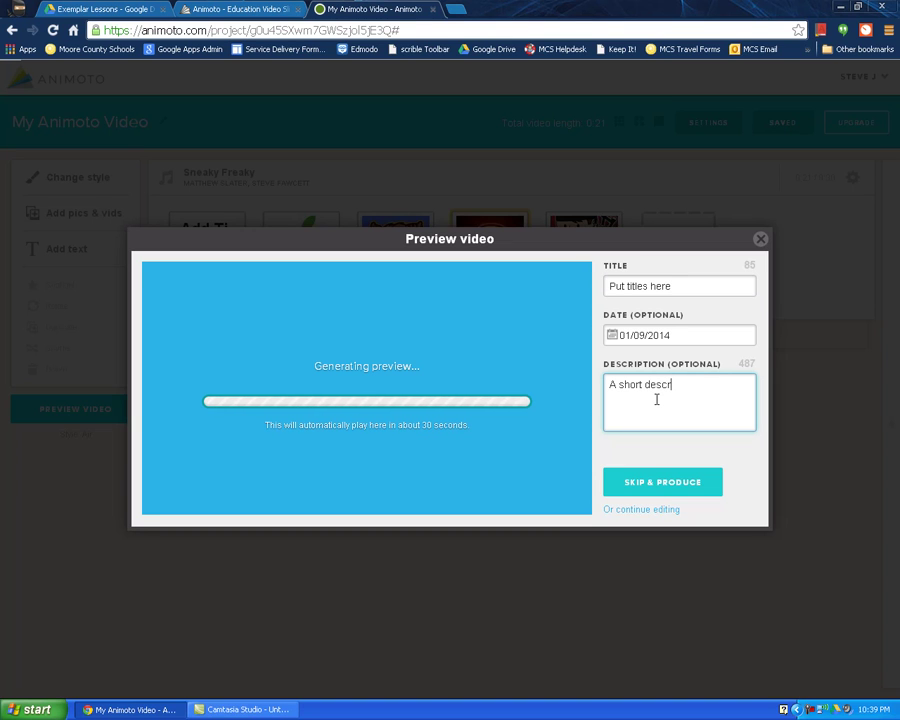
pyautogui.write('A short description.')
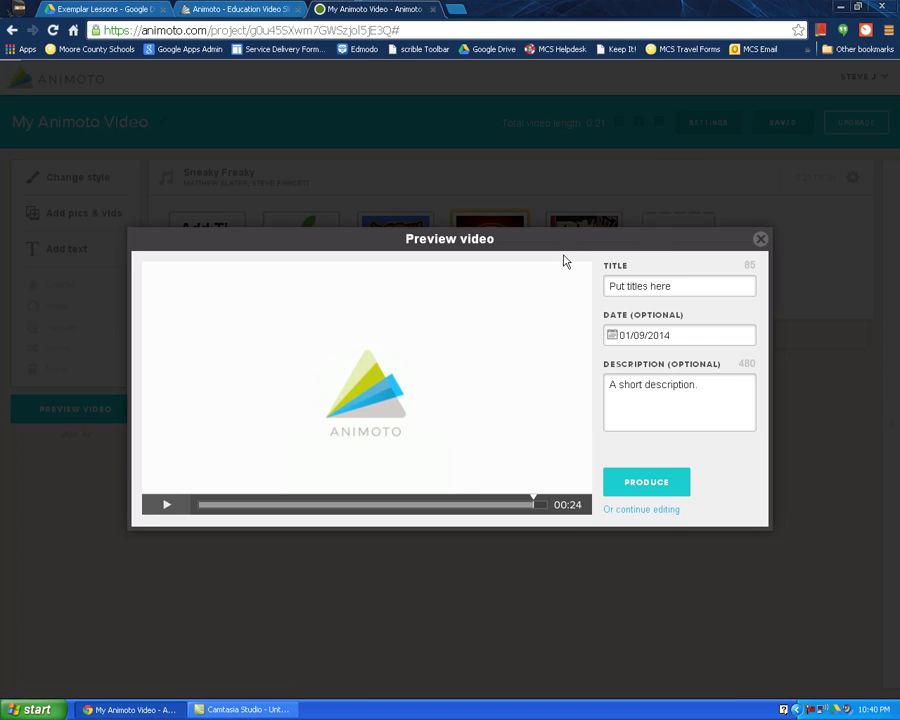
# Produce the 'Put titles here' video and select its page link in the share dialog.
pyautogui.click(644, 474)
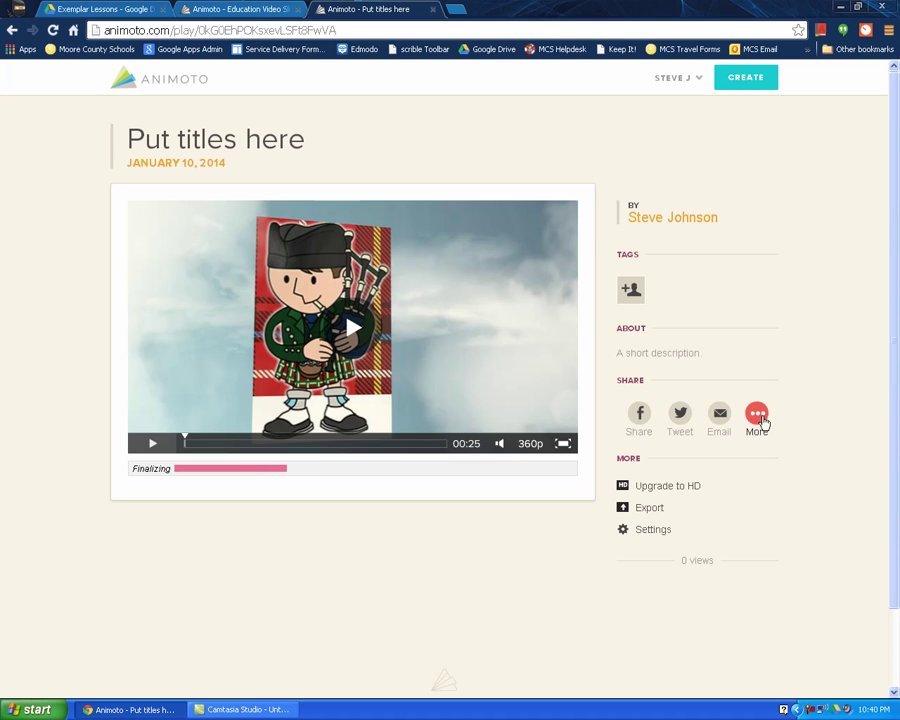
pyautogui.click(757, 418)
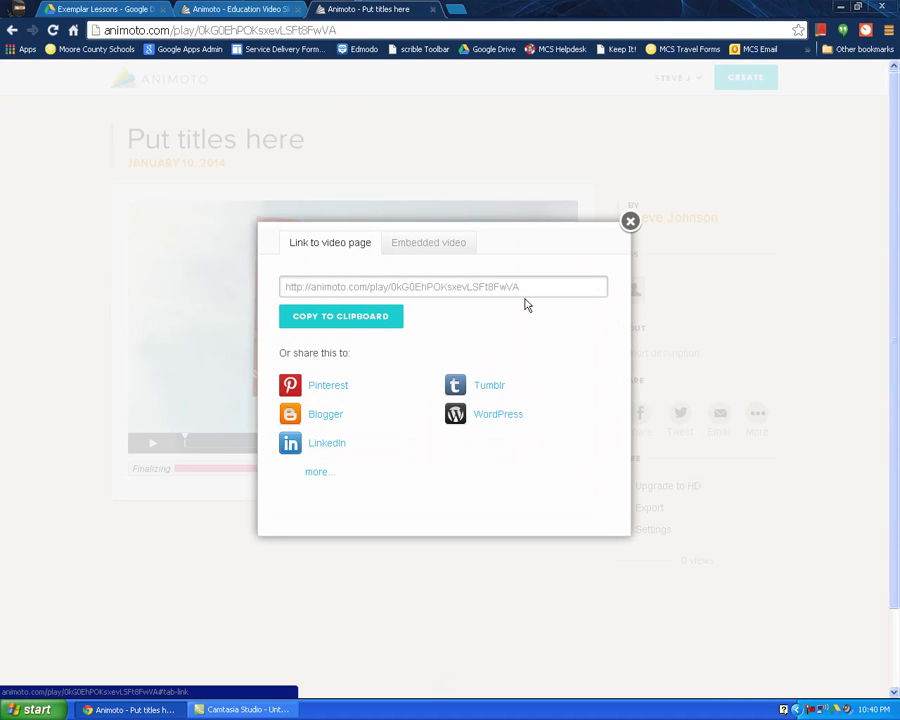
pyautogui.moveTo(525, 289); pyautogui.dragTo(279, 289)
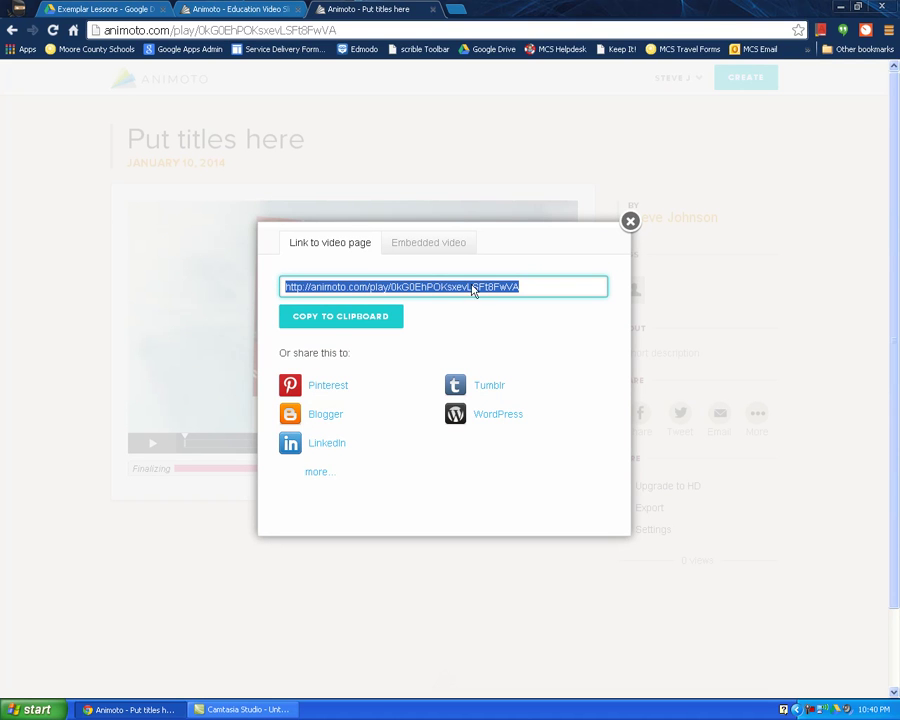
# Select the video's full embed code, then close the share dialog.
pyautogui.click(427, 250)
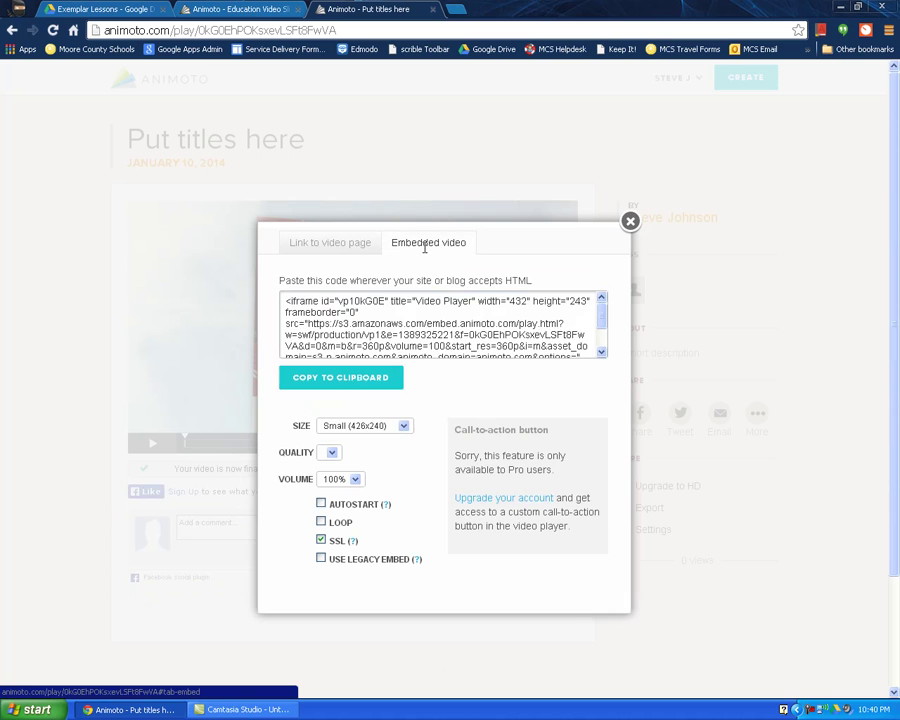
pyautogui.moveTo(289, 301); pyautogui.dragTo(555, 408)
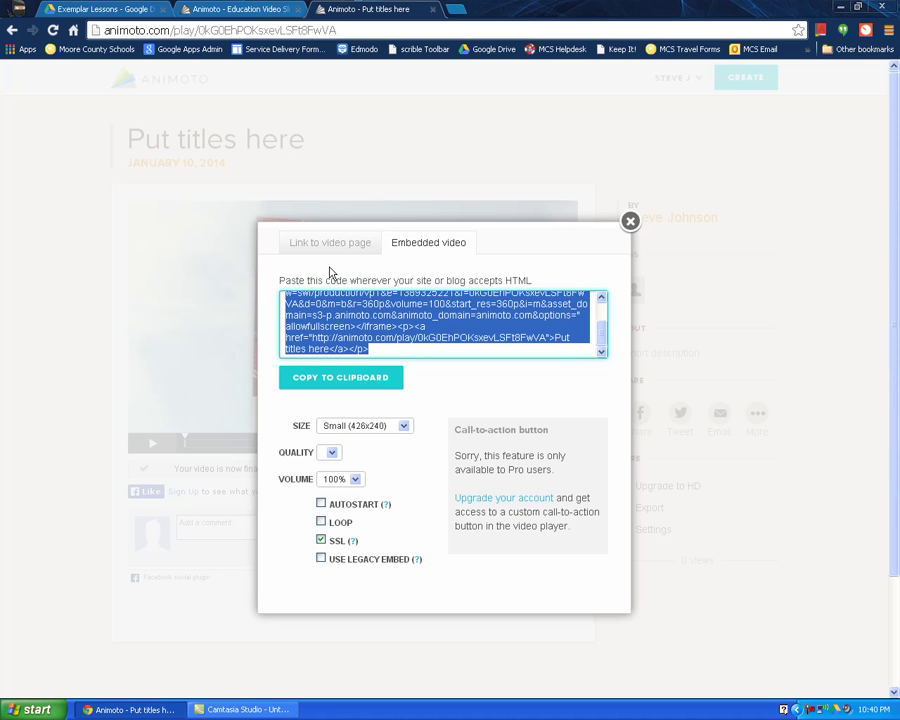
pyautogui.click(631, 224)
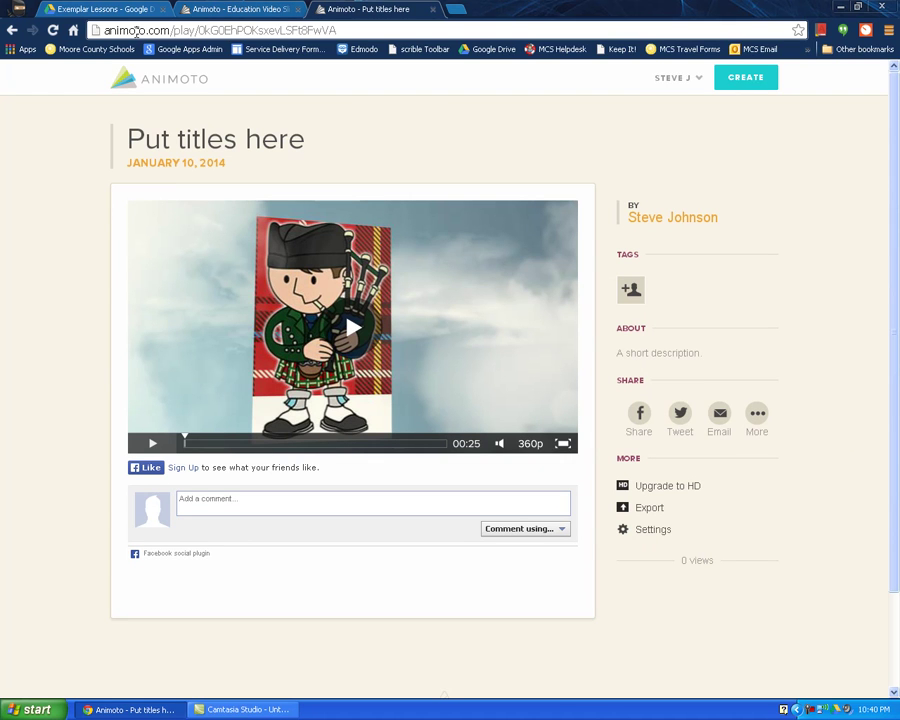
pyautogui.click(656, 537)
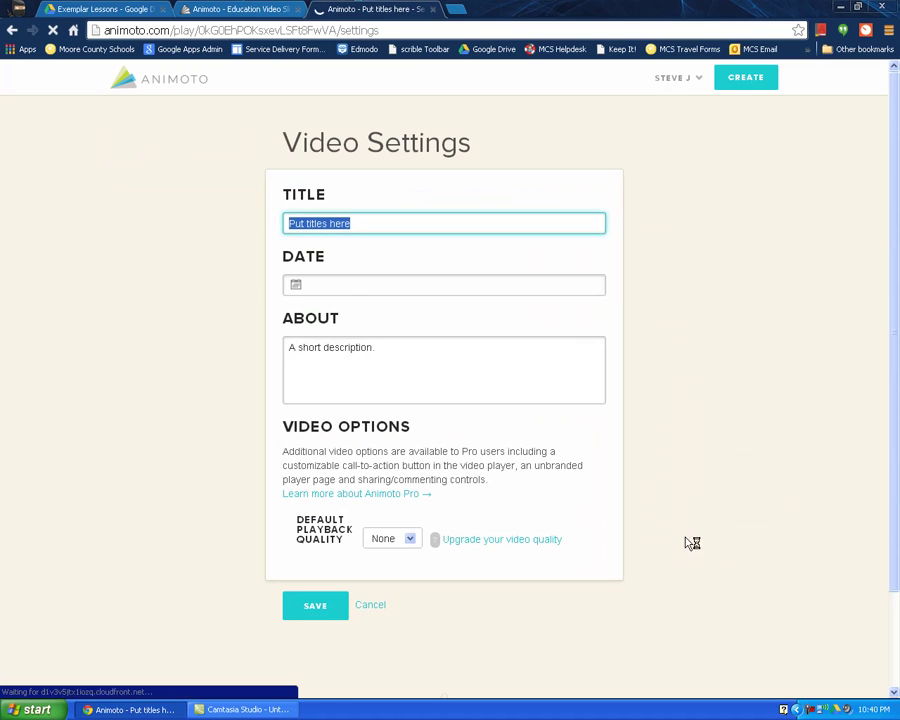
pyautogui.click(328, 610)
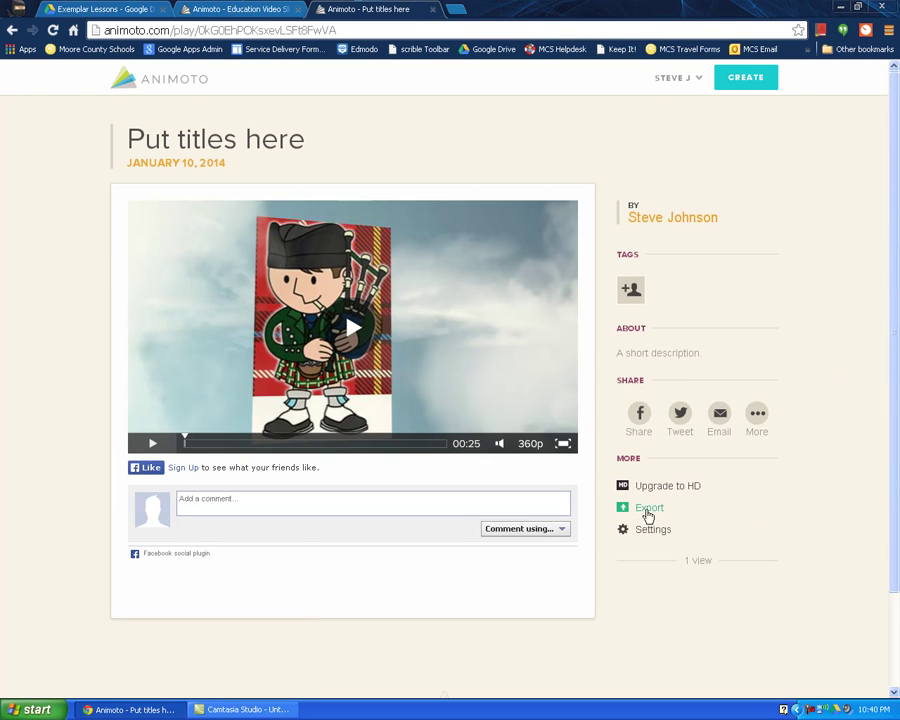
pyautogui.click(646, 509)
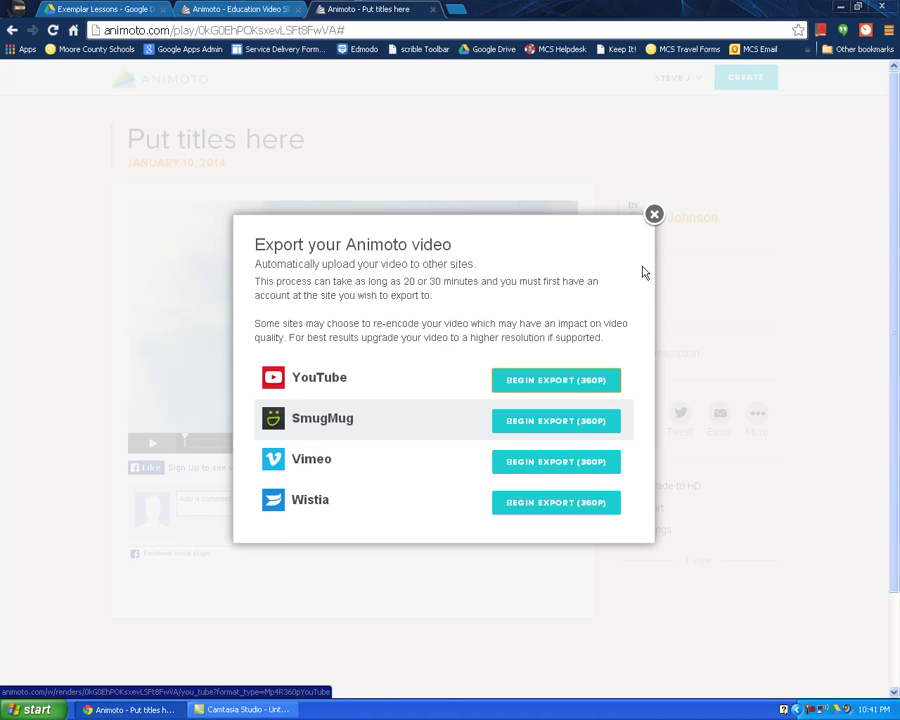
pyautogui.click(654, 216)
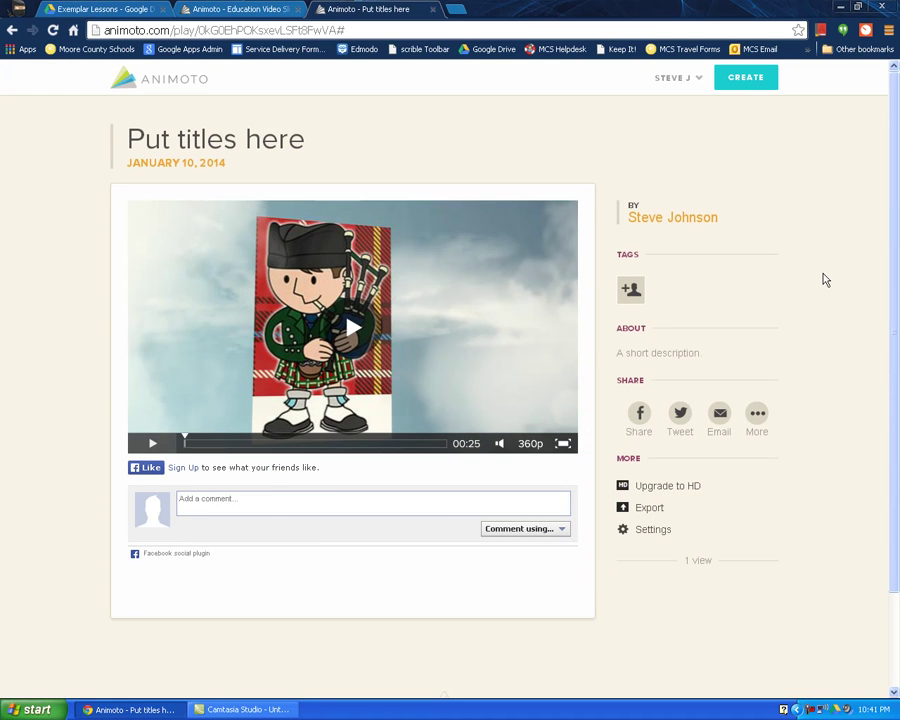